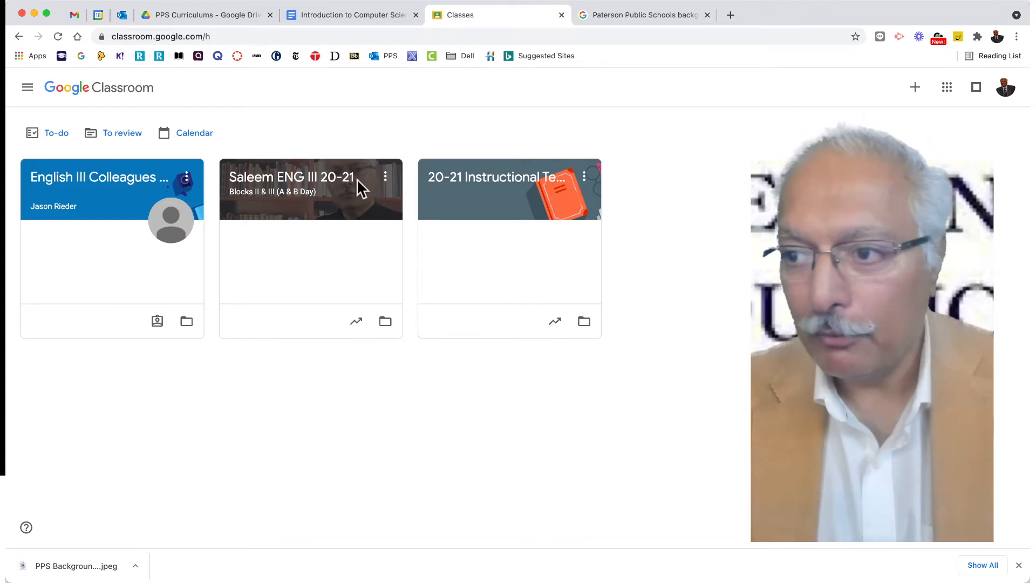
Start copying the ENG III 20-21 class, removing "Copy of" from the new class name and changing its year to 21-22.
click(386, 178)
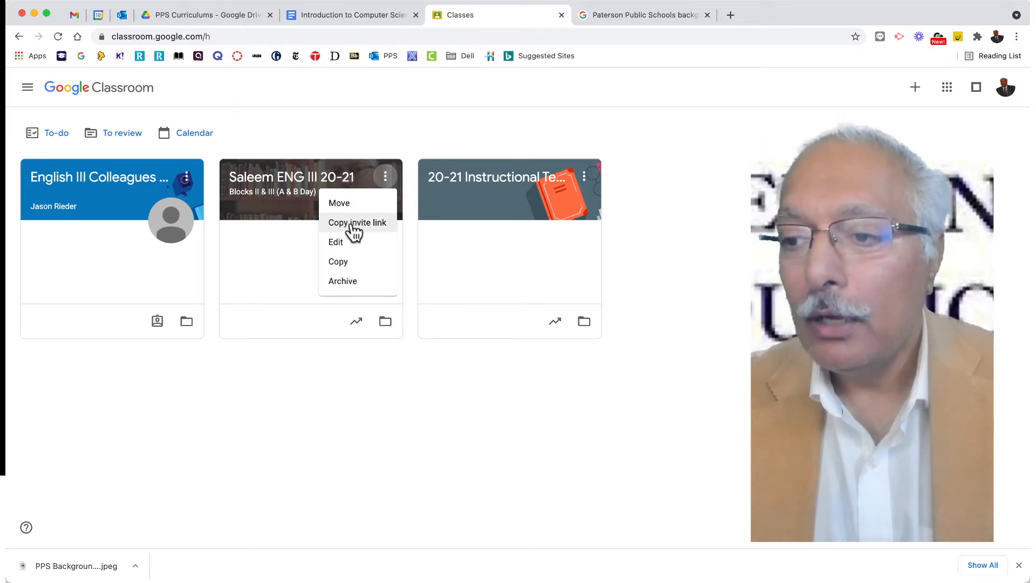
click(342, 263)
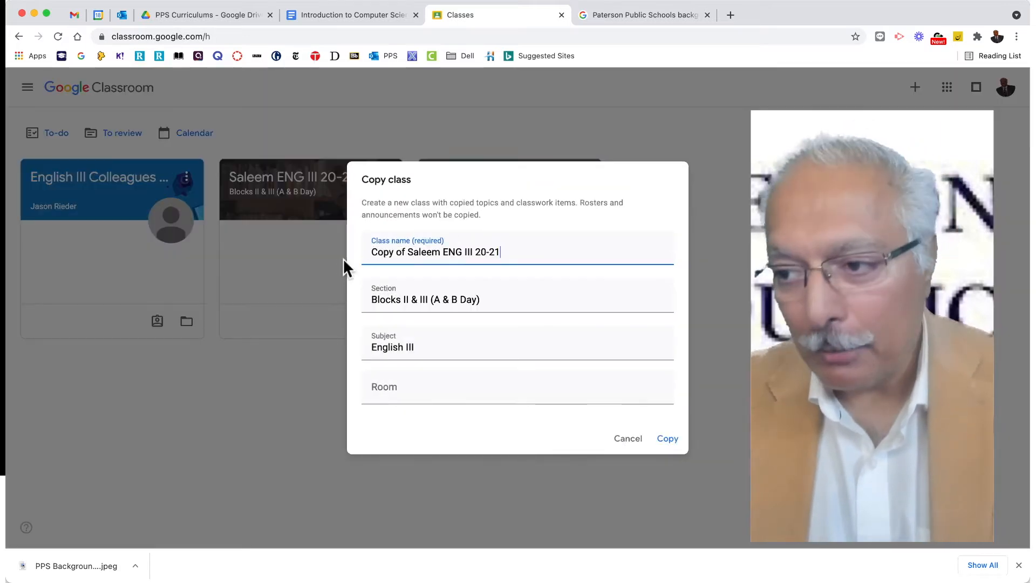
click(409, 251)
drag(409, 252, 371, 252)
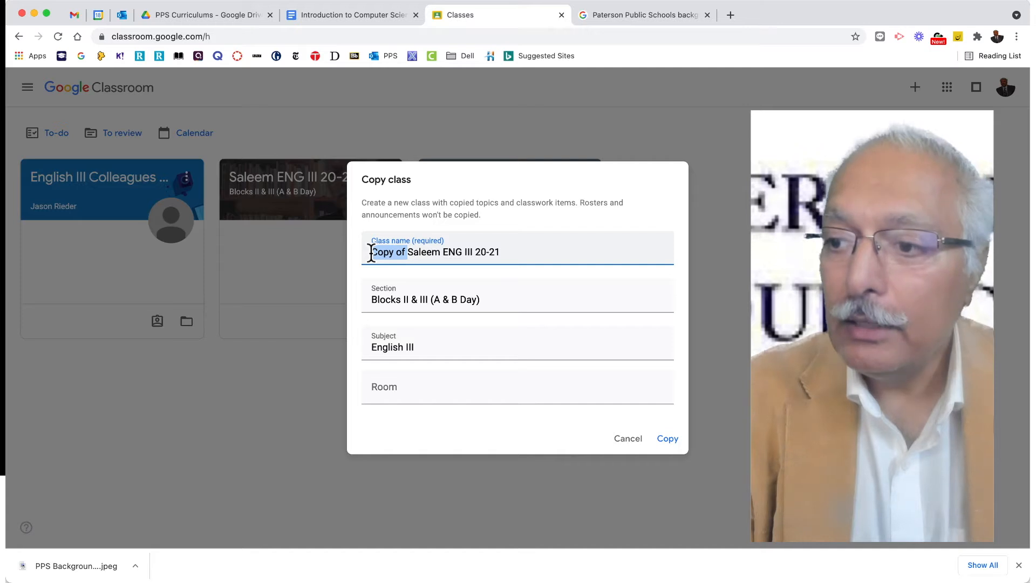
key(BackSpace)
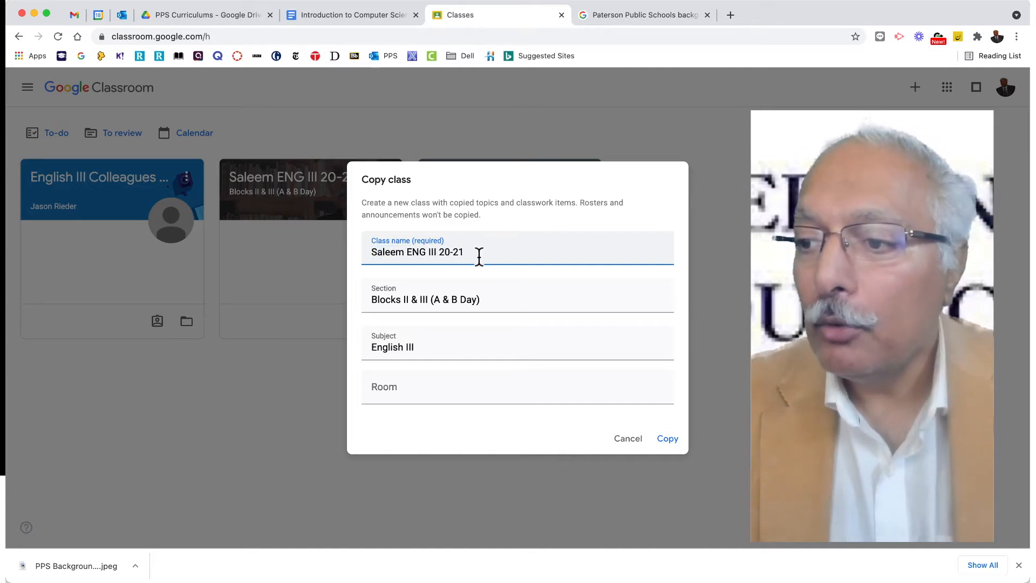
drag(475, 252, 447, 249)
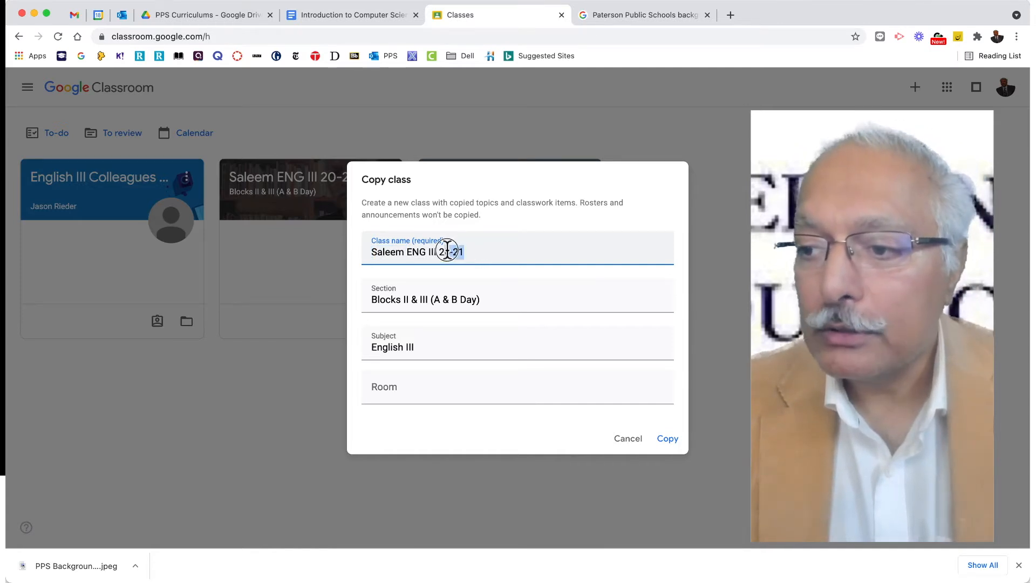
text(21-2)
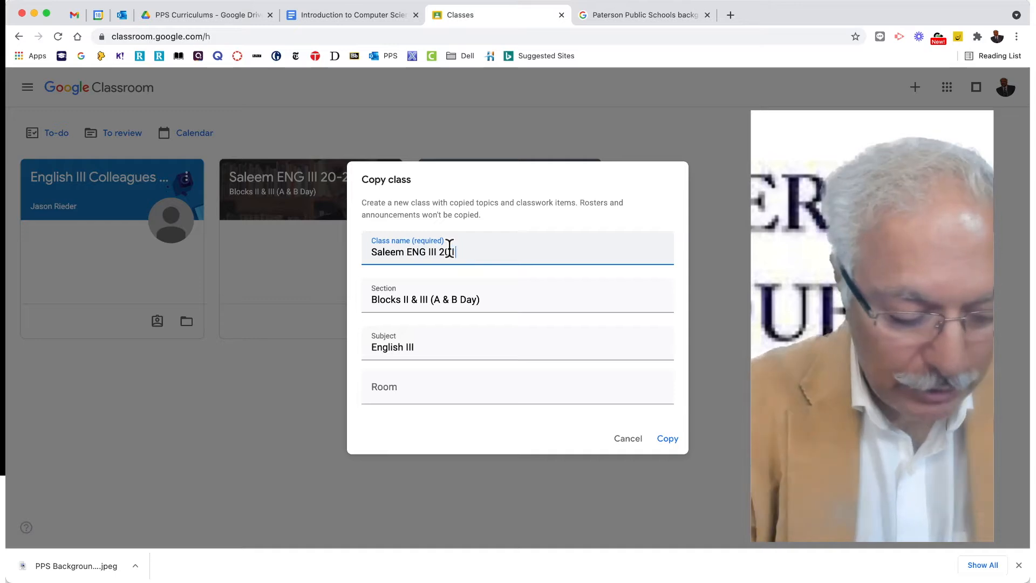
text(-22)
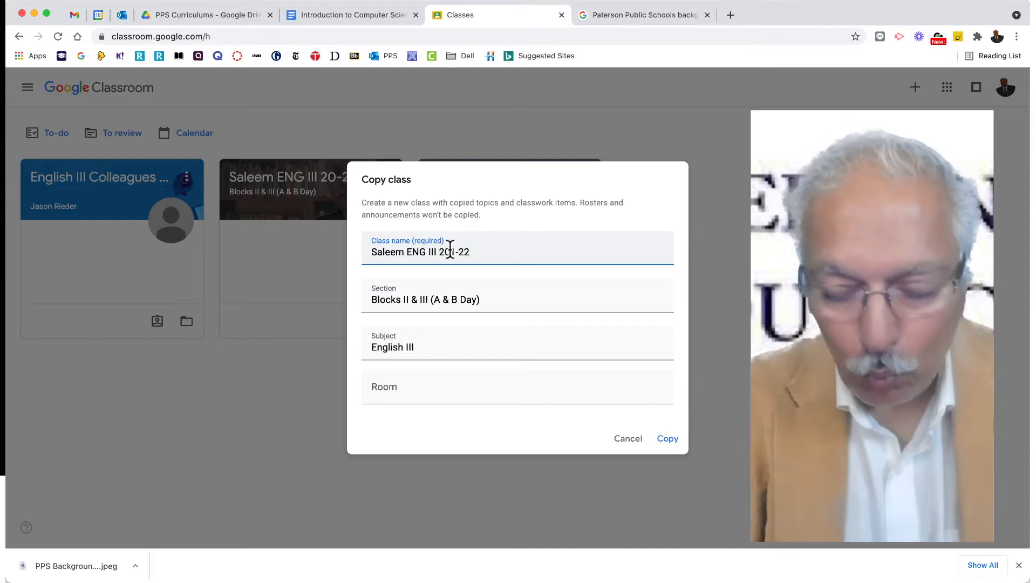
key(BackSpace)
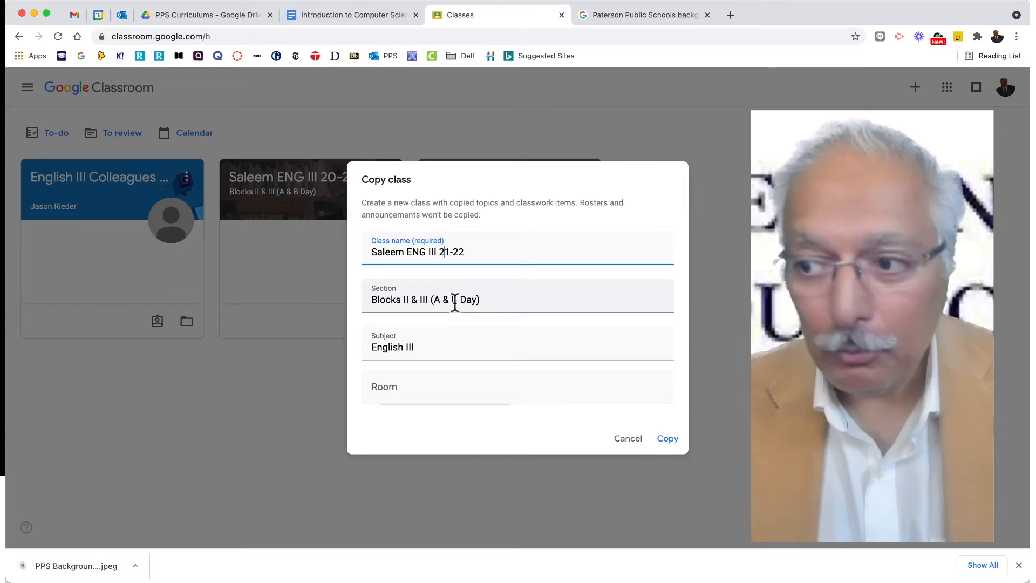
Set the class copy's room to 306 and create the copy.
double_click(472, 300)
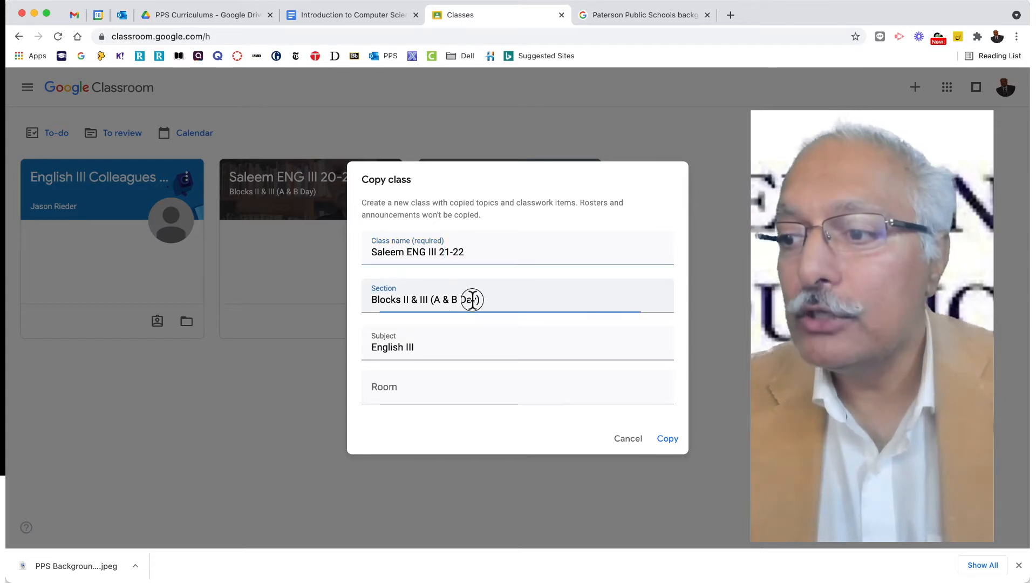
click(410, 300)
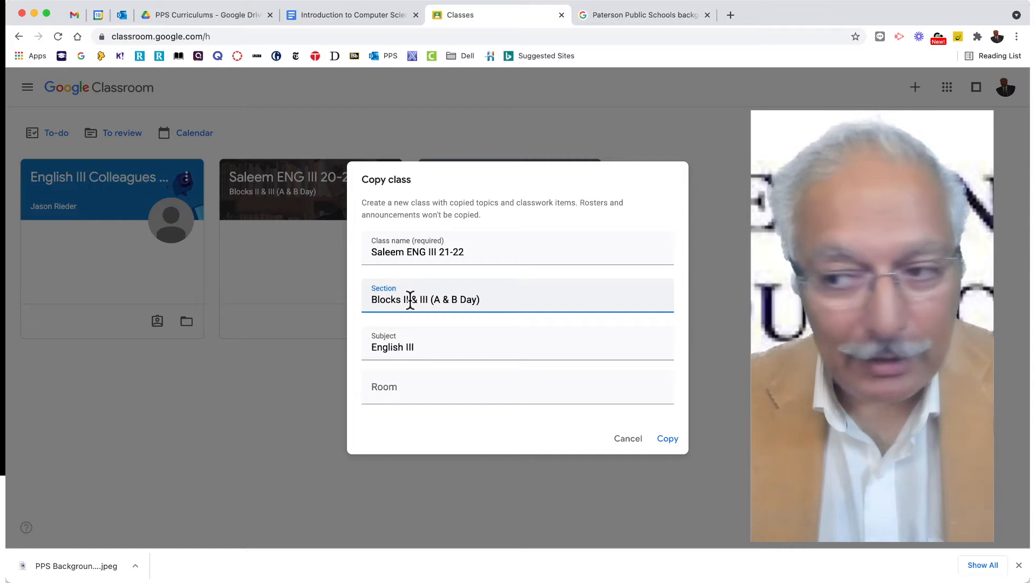
click(424, 345)
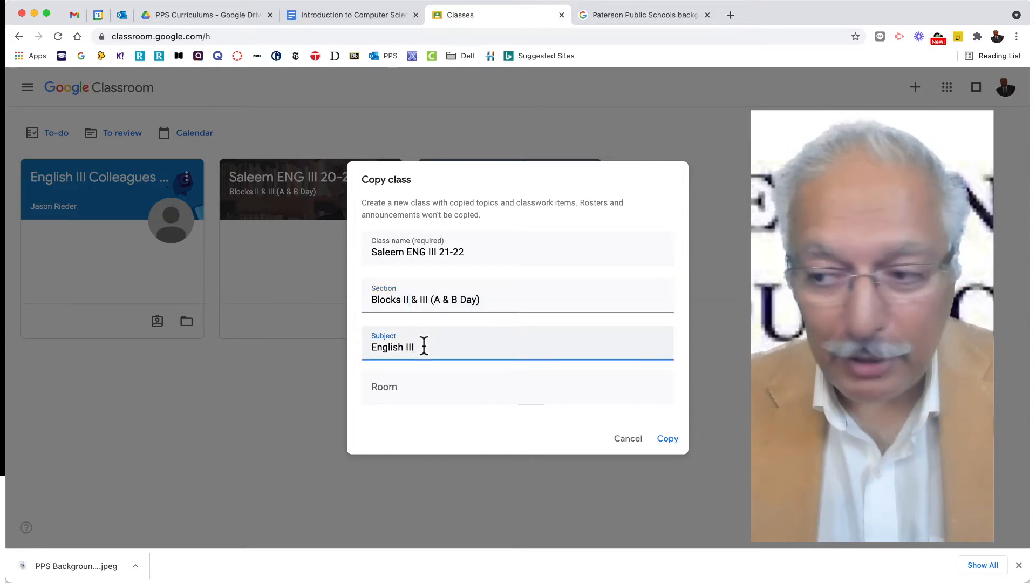
click(408, 393)
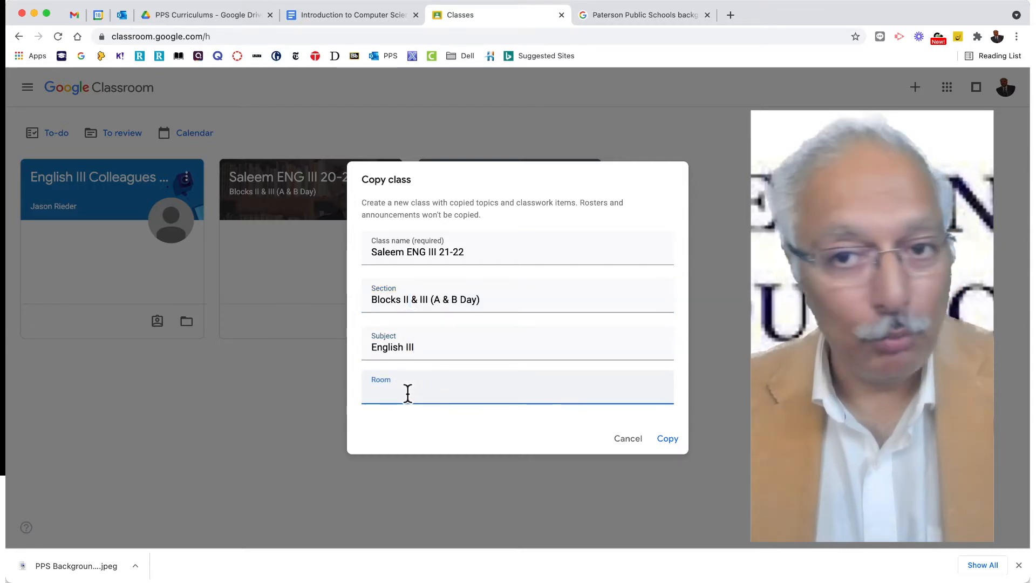
text(3)
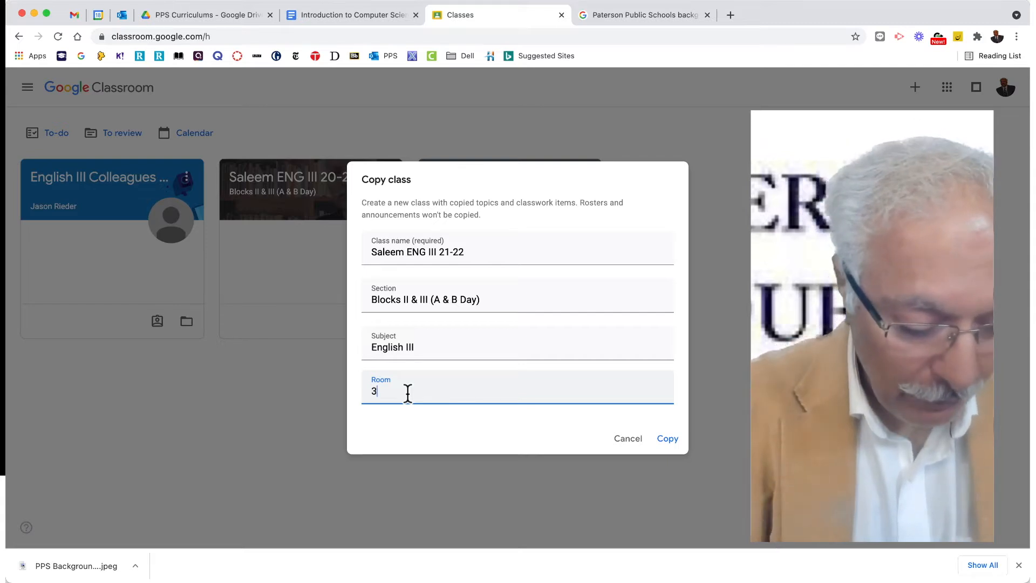
text(0)
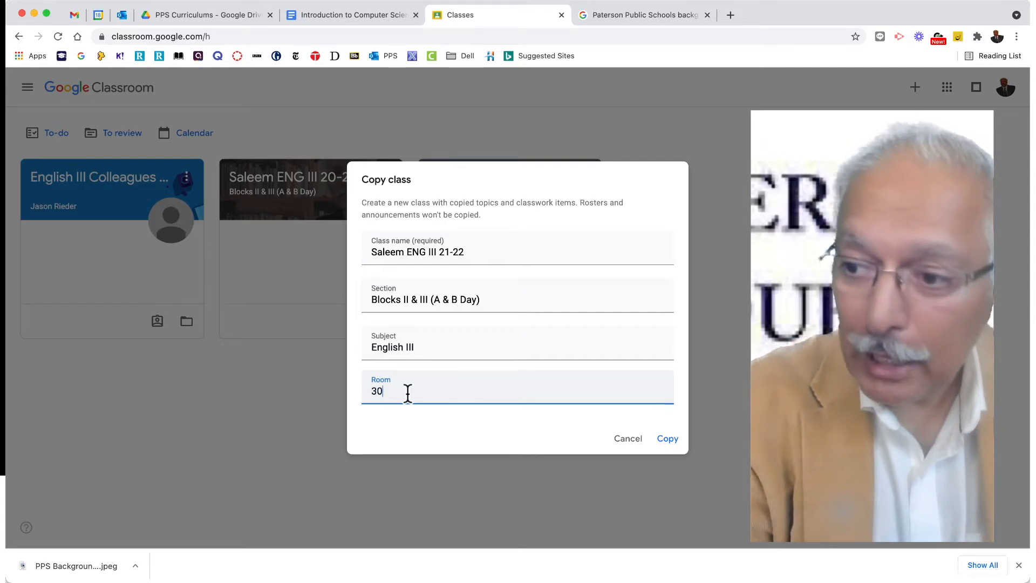
text(6)
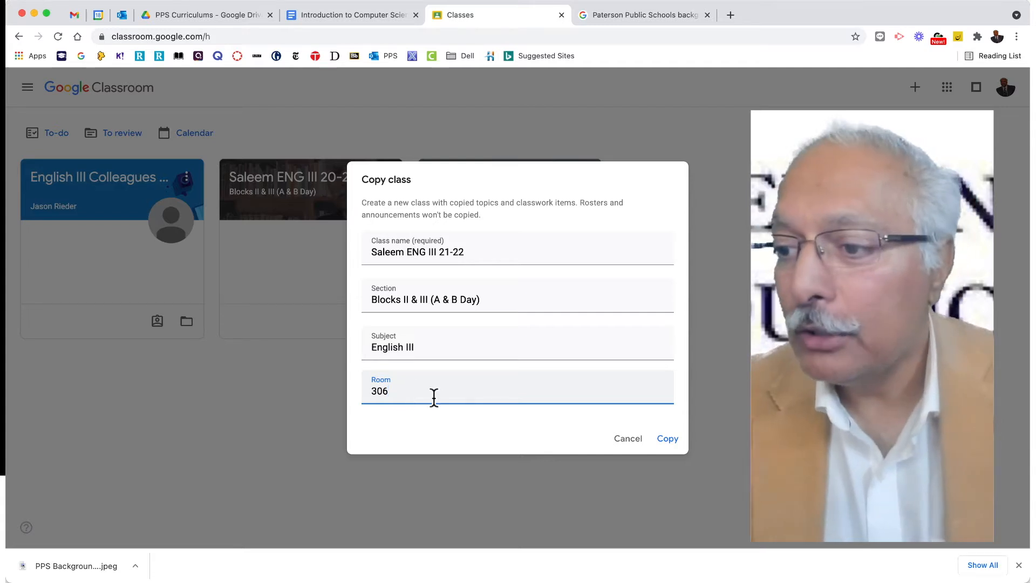
click(668, 439)
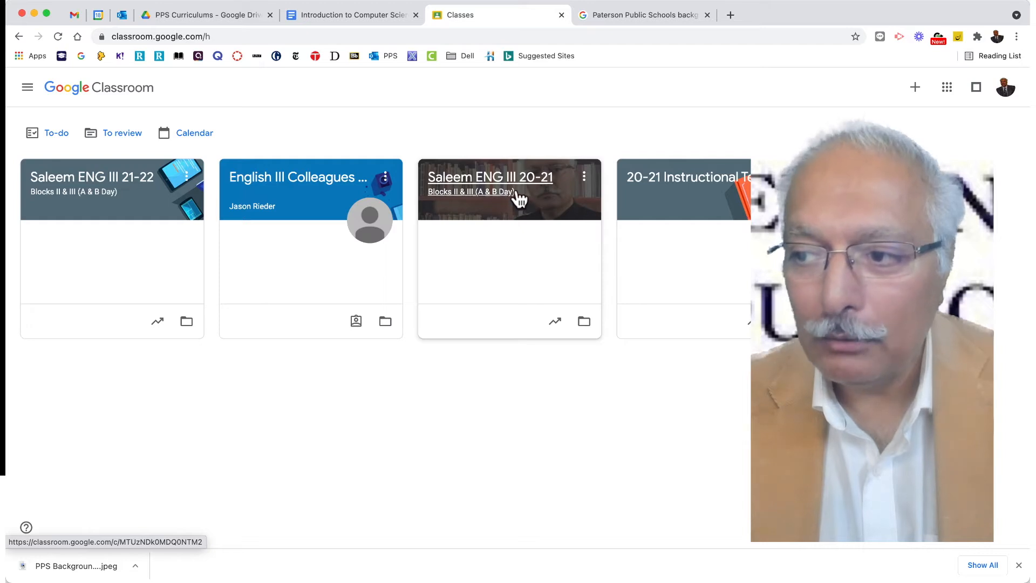
Open the copied ENG III 21-22 class, check its Grades page and go to its Classwork page.
click(109, 196)
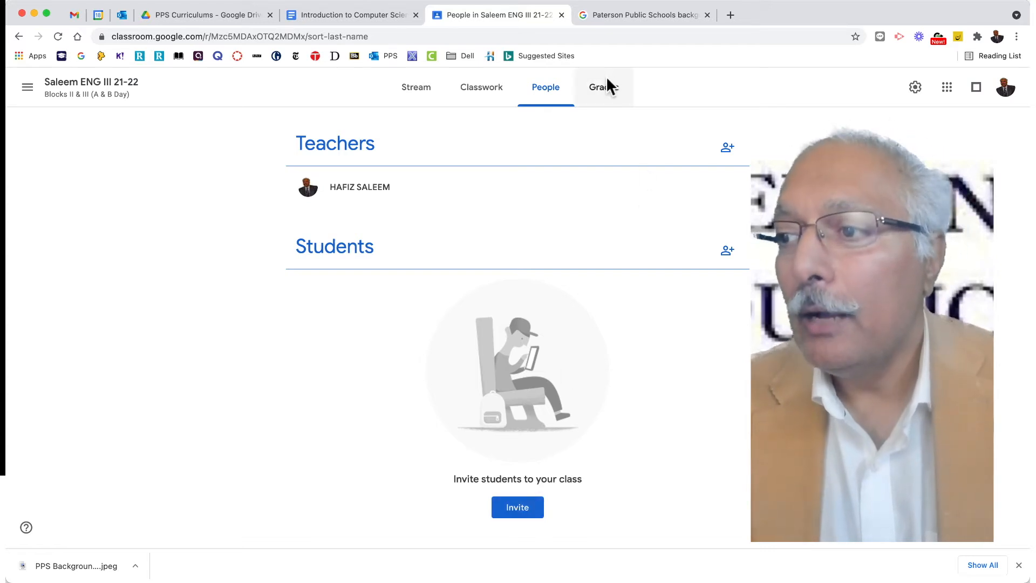
click(608, 93)
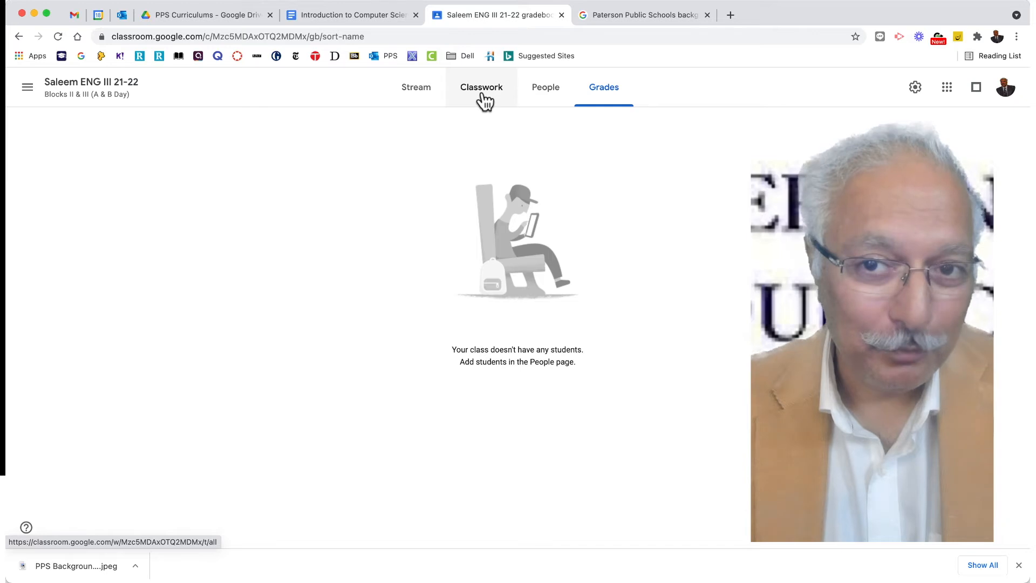
click(483, 97)
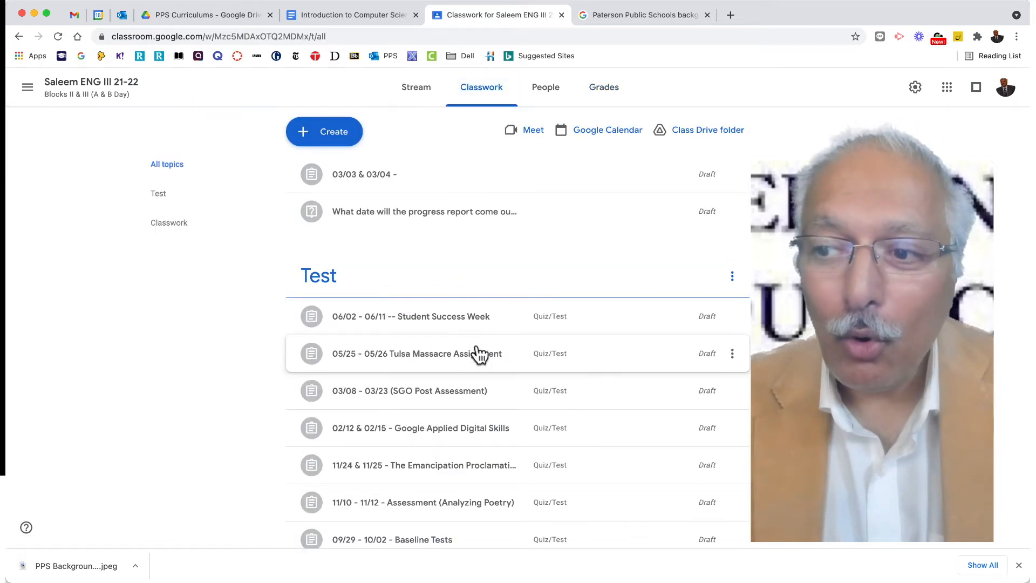
Review the copied draft items under the Test and Classwork topics, loading more of the Classwork entries.
scroll(477, 354, down, 3)
scroll(478, 353, down, 9)
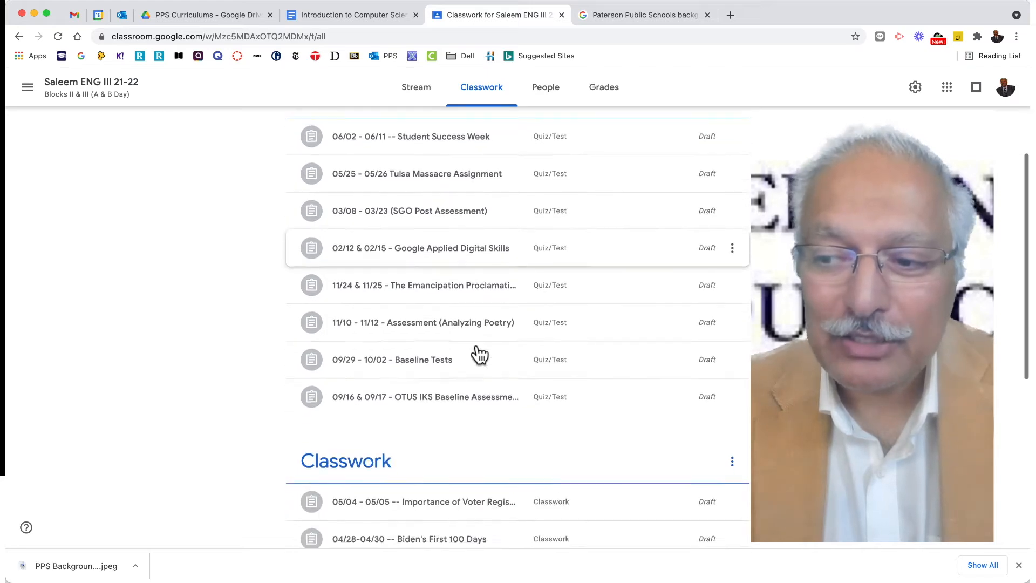
scroll(479, 353, down, 8)
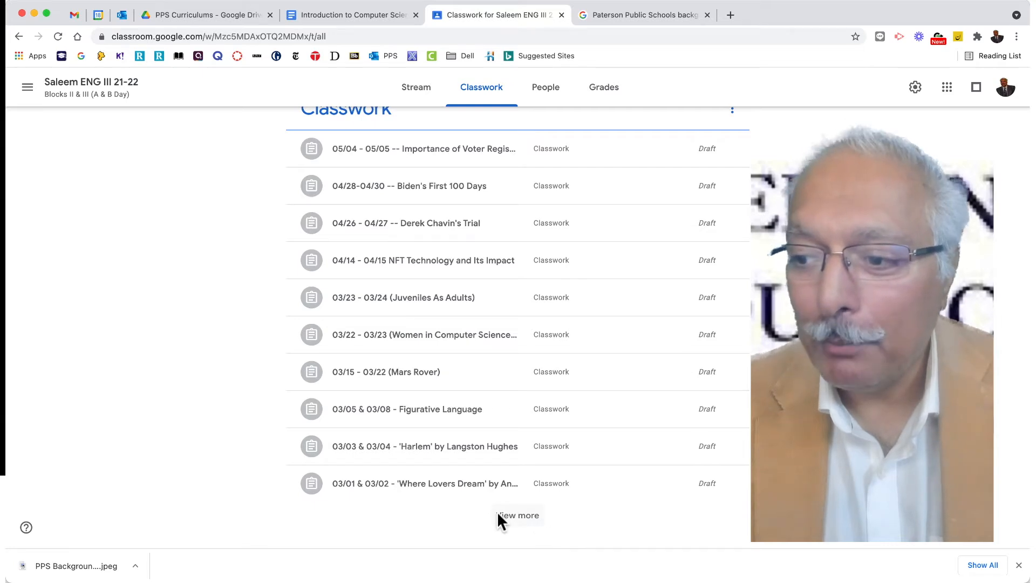
click(514, 517)
scroll(506, 455, down, 3)
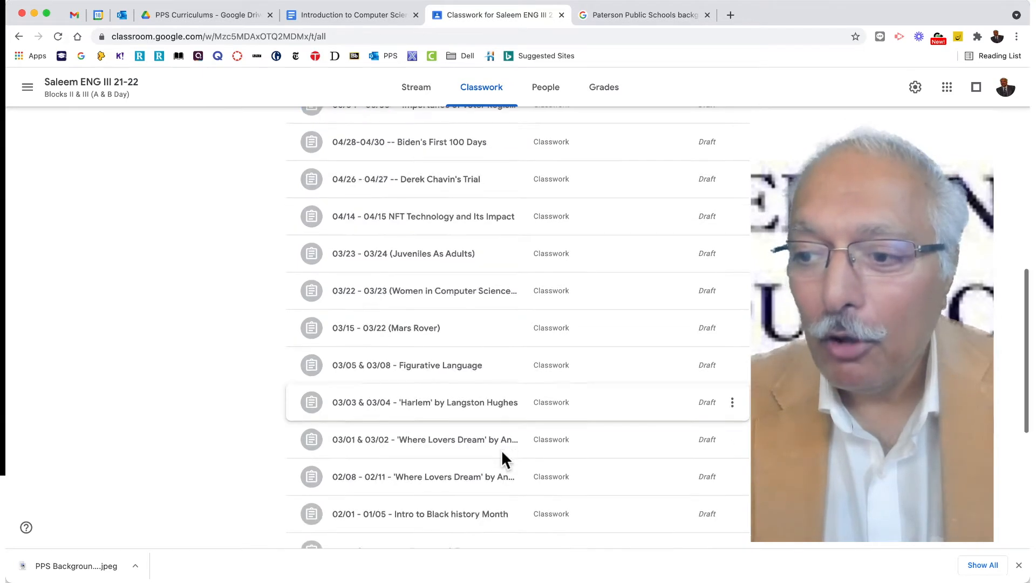
scroll(507, 458, down, 4)
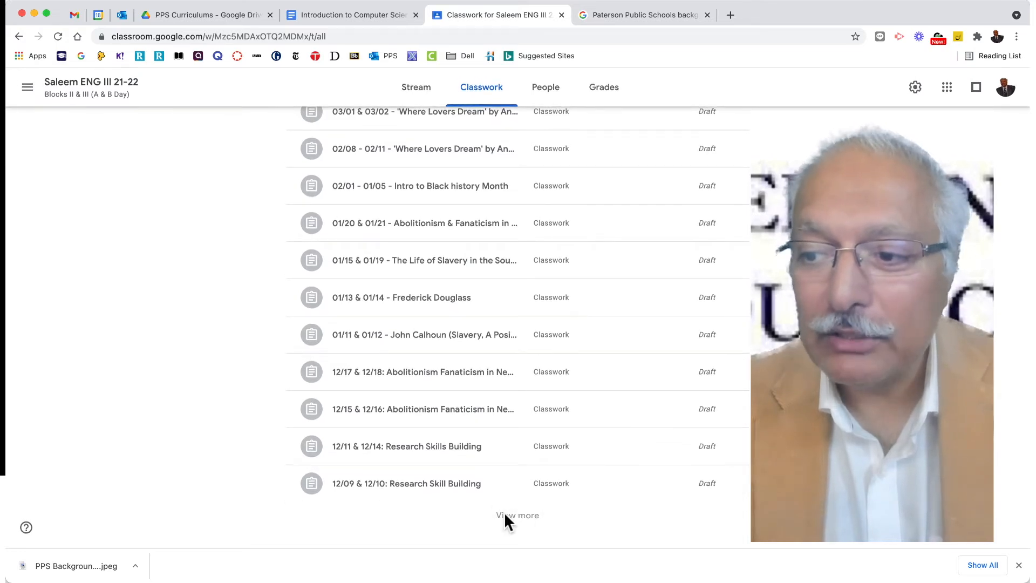
scroll(496, 409, down, 7)
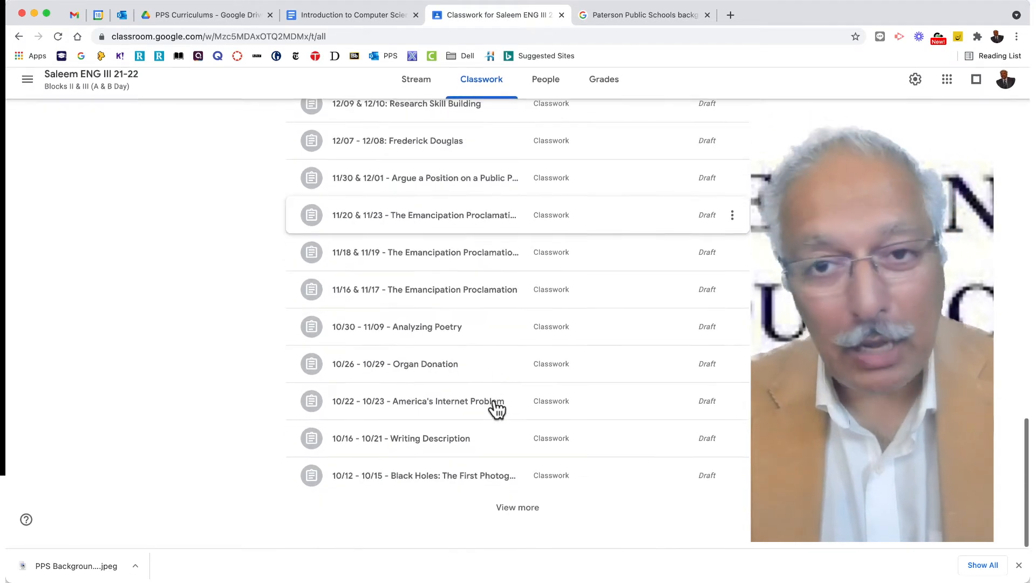
scroll(495, 409, up, 10)
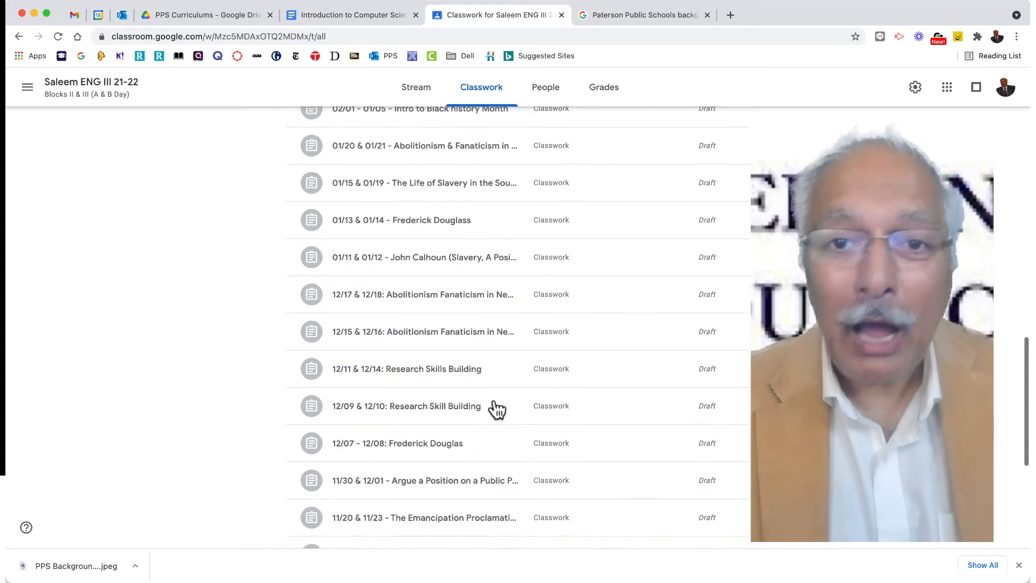
scroll(495, 409, up, 10)
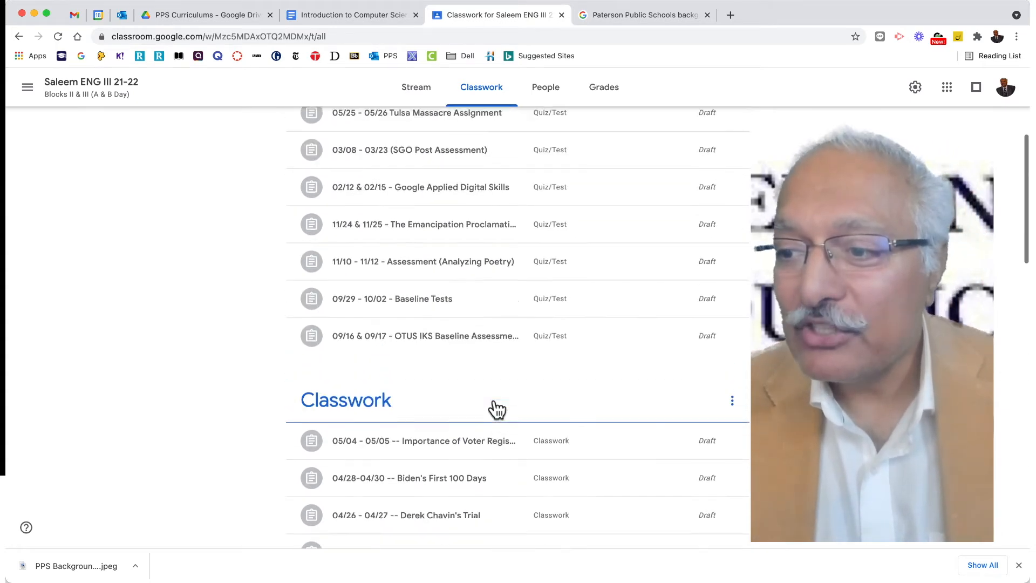
scroll(495, 409, up, 3)
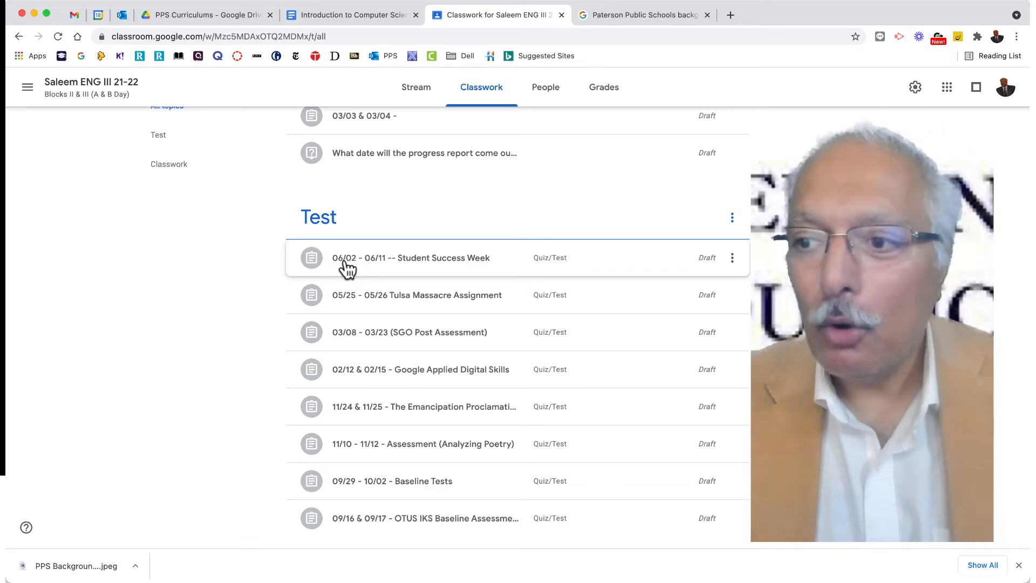
Expand the 05/04 - 05/05 voter registration assignment under the Classwork topic and examine its objective, activities, grading breakdown and attached link.
scroll(423, 281, down, 3)
scroll(424, 282, down, 5)
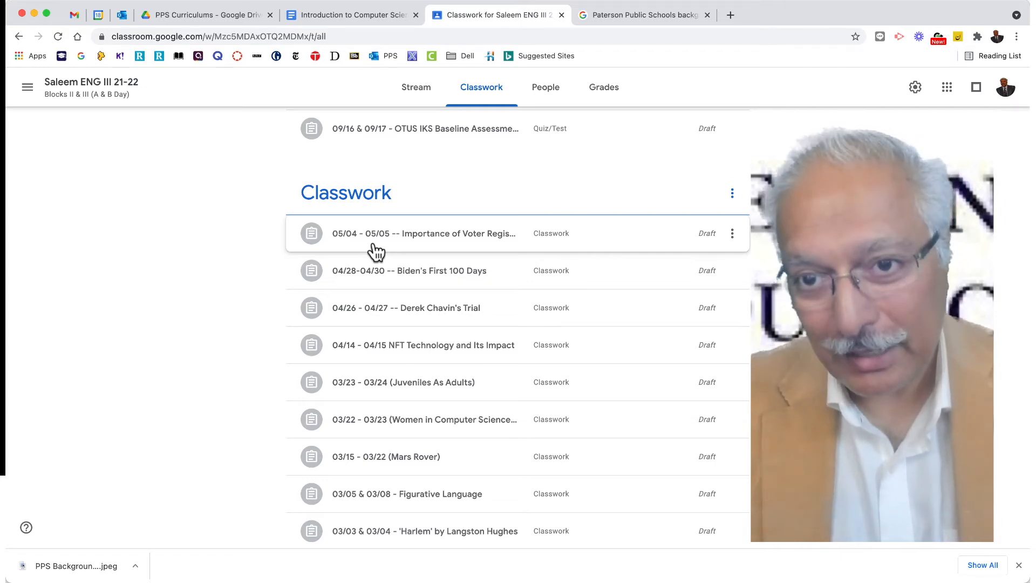
click(372, 248)
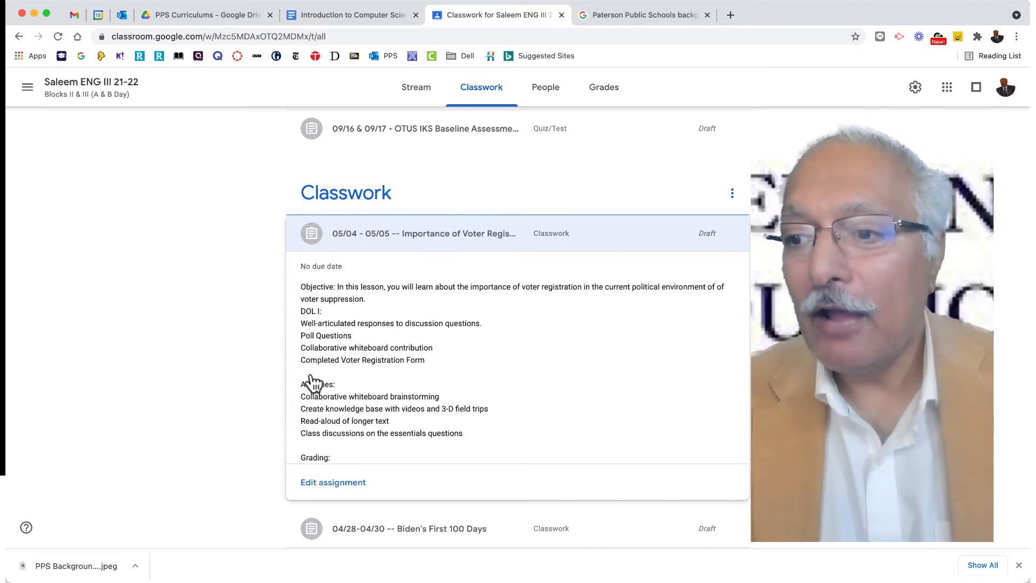
scroll(405, 406, down, 1)
scroll(405, 405, down, 3)
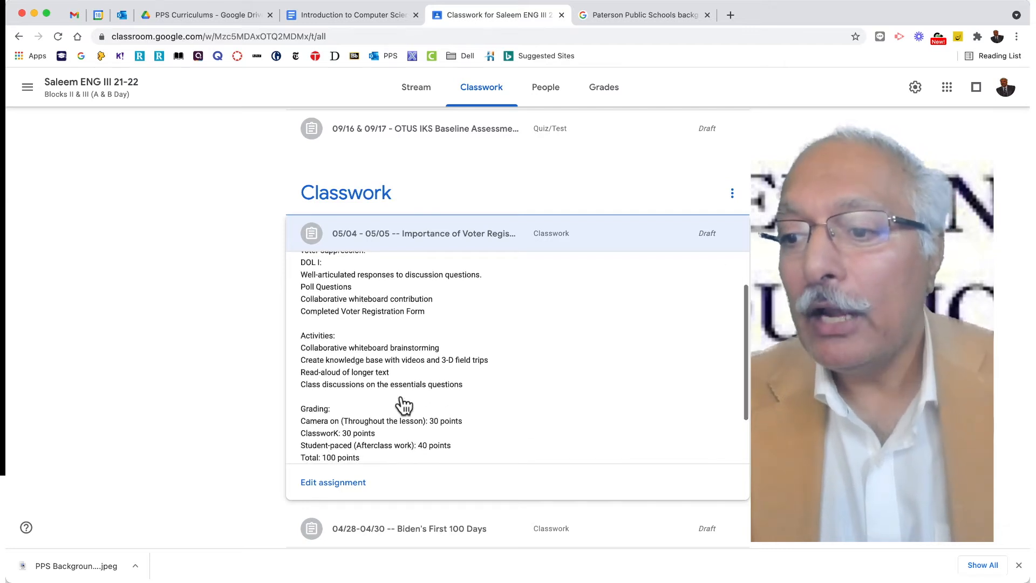
scroll(378, 386, down, 1)
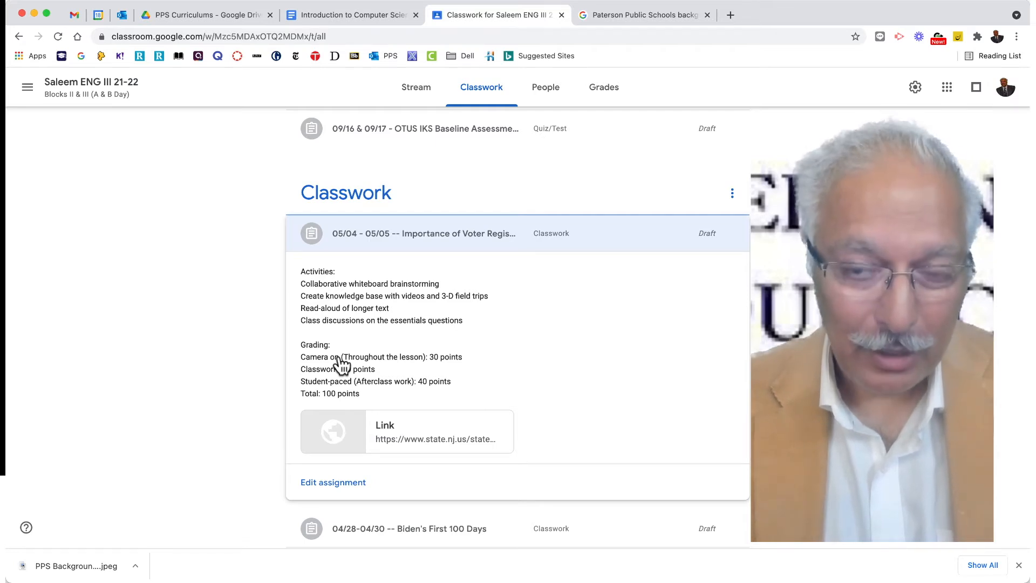
scroll(342, 365, up, 5)
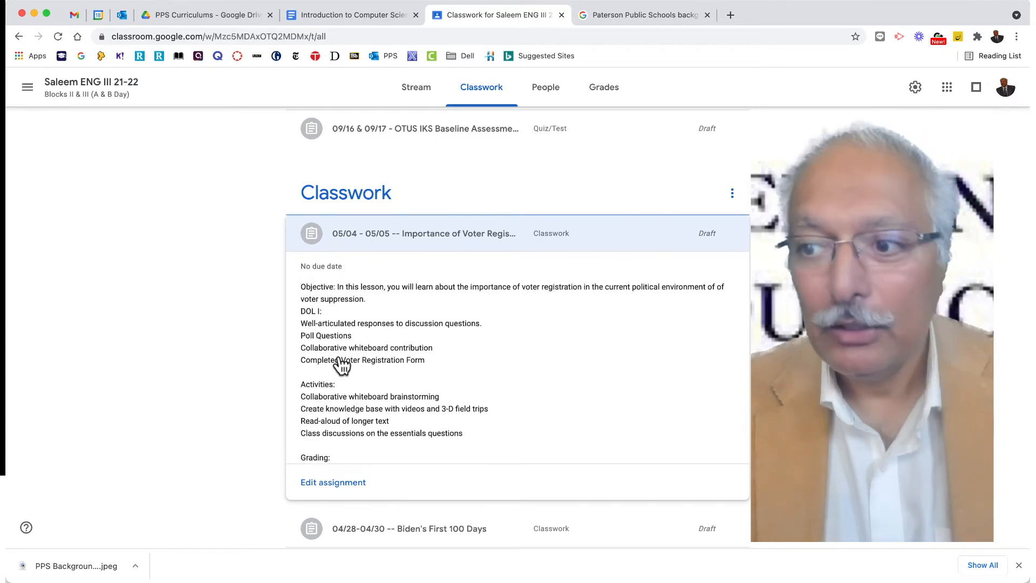
scroll(341, 365, down, 2)
scroll(341, 366, down, 1)
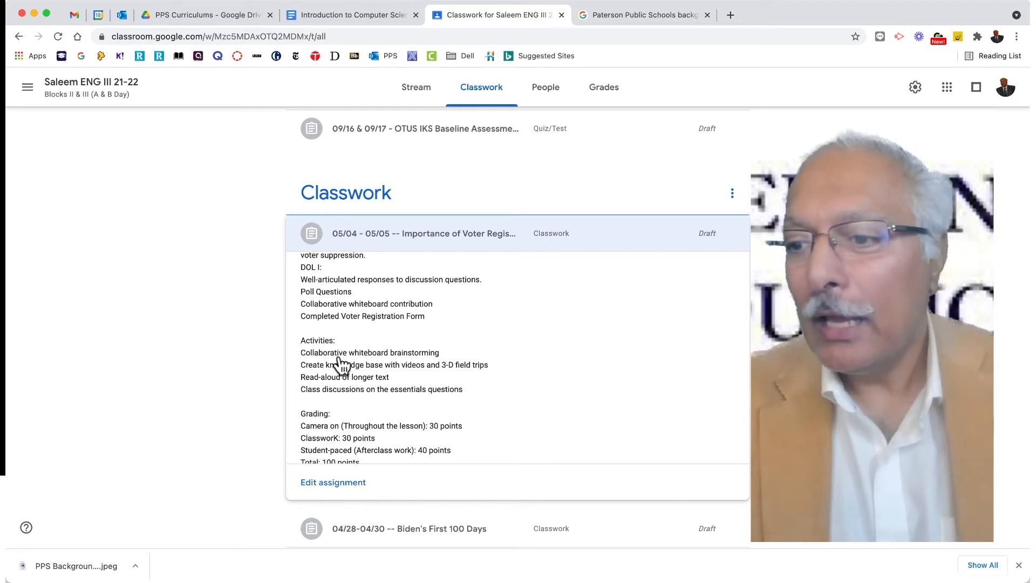
scroll(340, 366, down, 3)
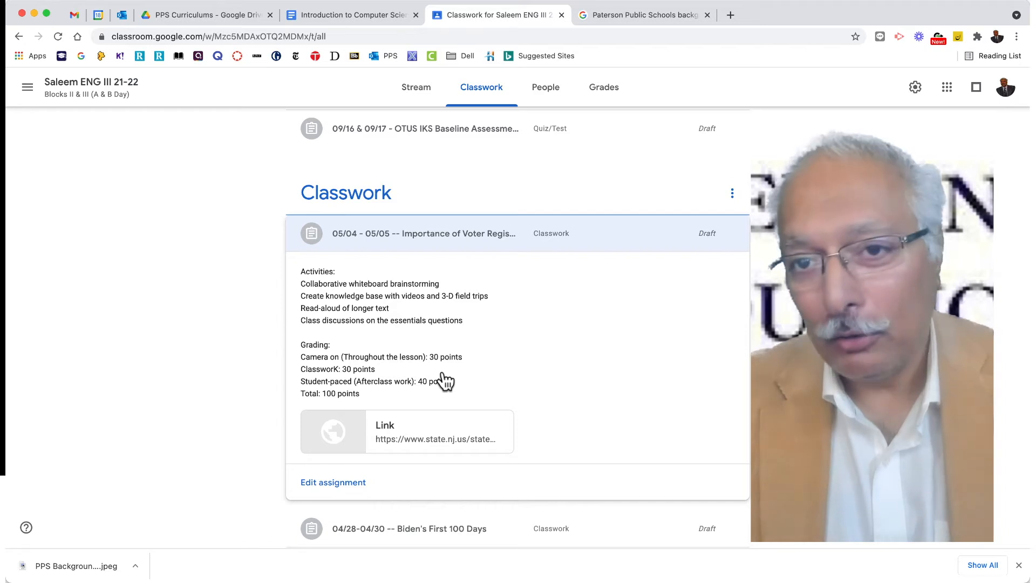
scroll(445, 380, up, 5)
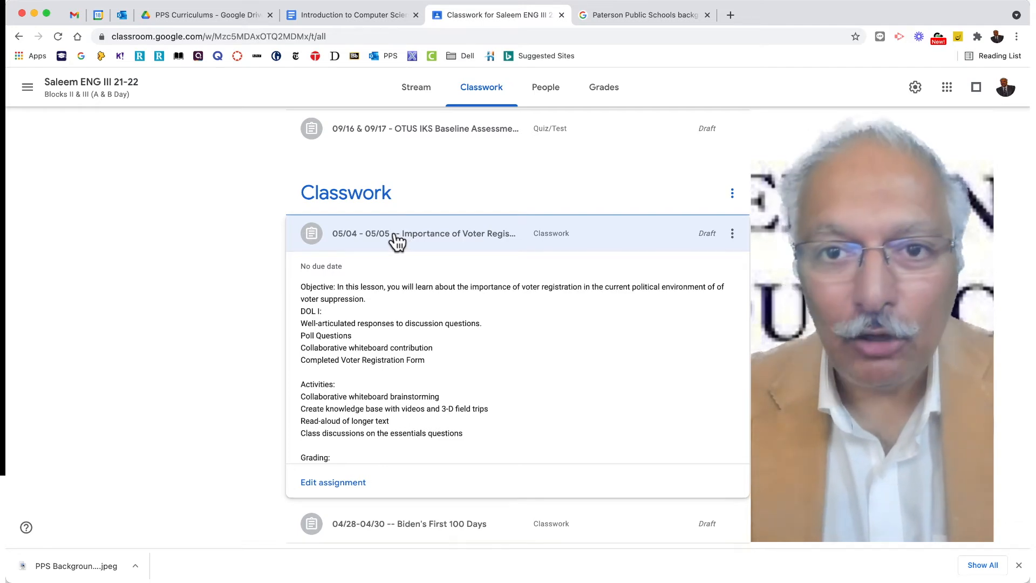
Open the 05/04 - 05/05 Importance of Voter Registration draft under the Classwork topic for editing.
click(397, 242)
click(396, 241)
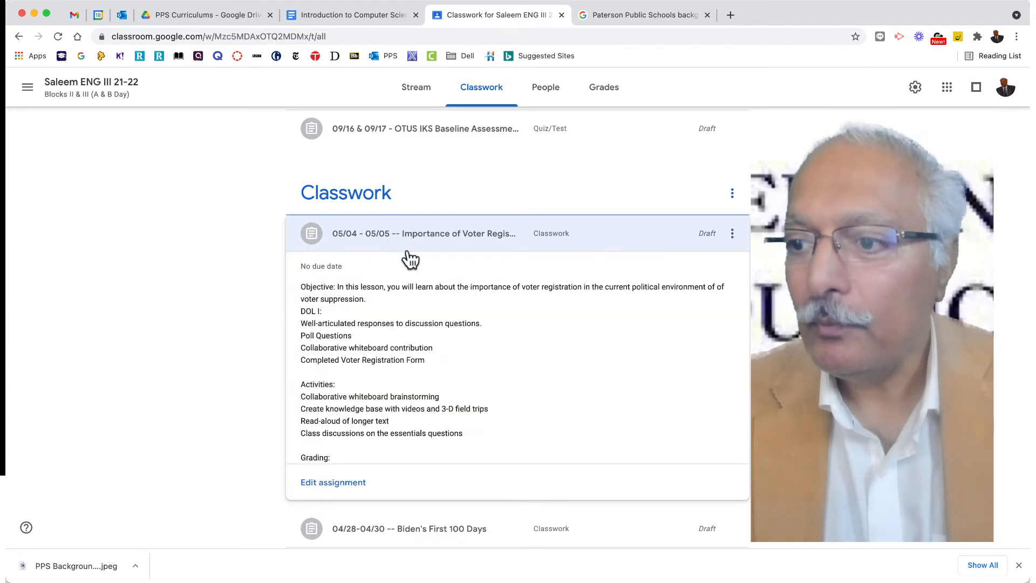
click(732, 236)
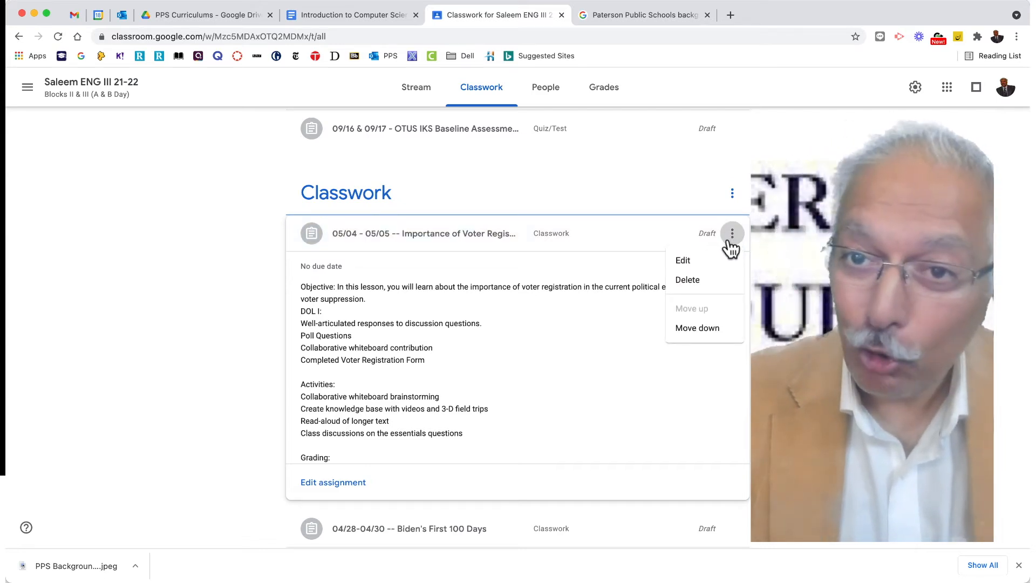
click(699, 266)
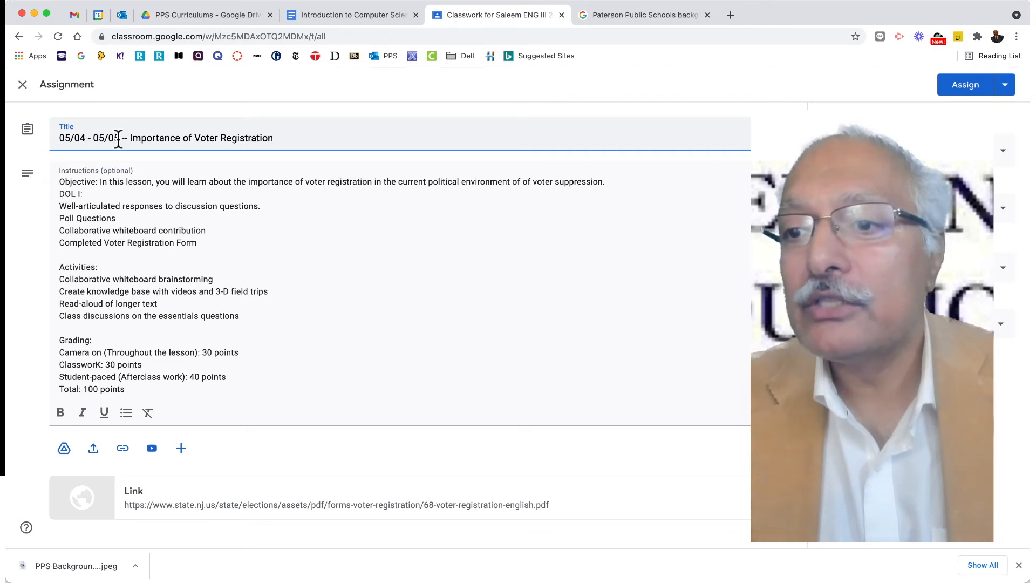
Replace the dates at the start of the assignment's title with 09/09/21 - 09/12/21.
drag(121, 138, 28, 139)
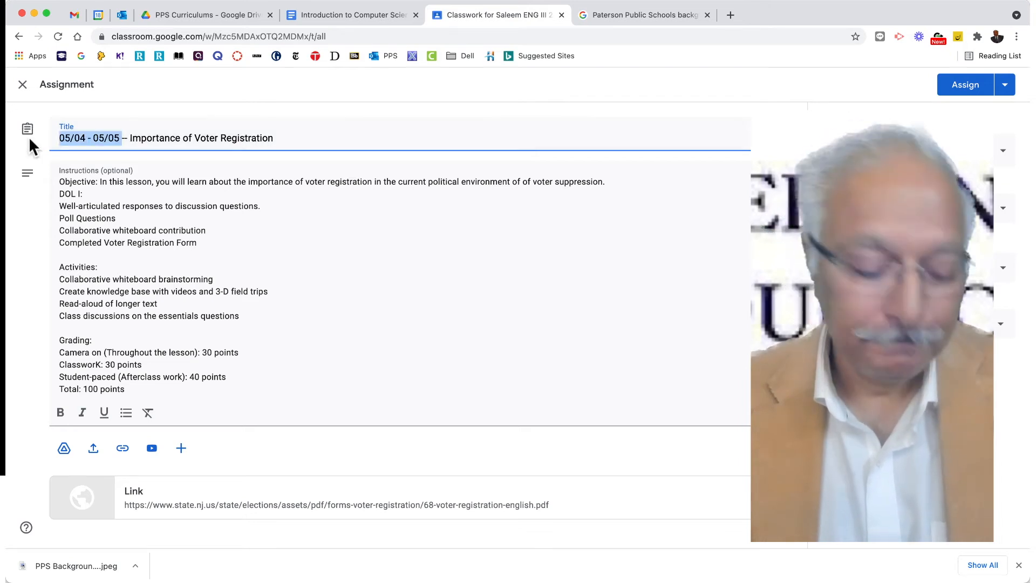
text(09)
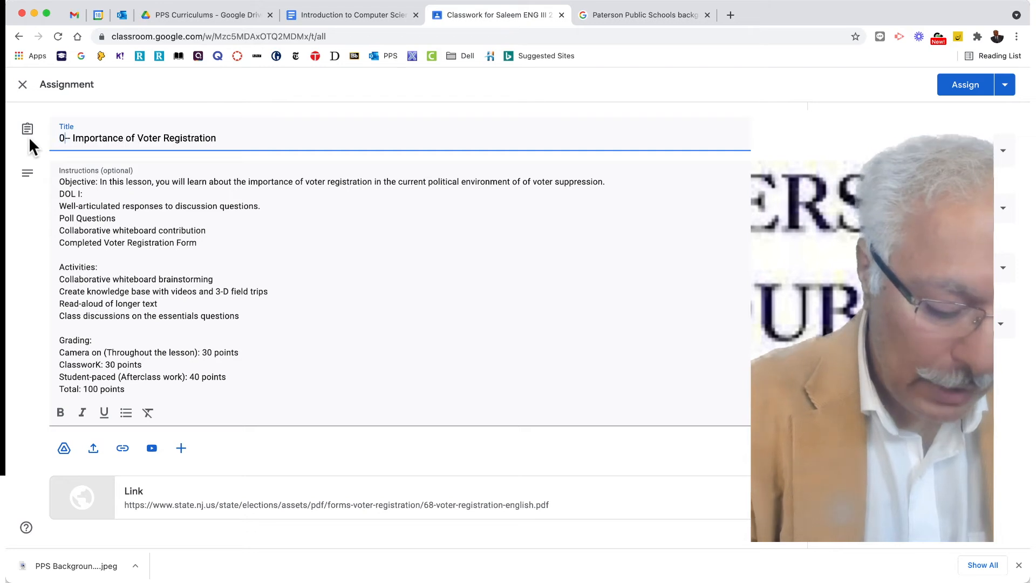
text(/09/)
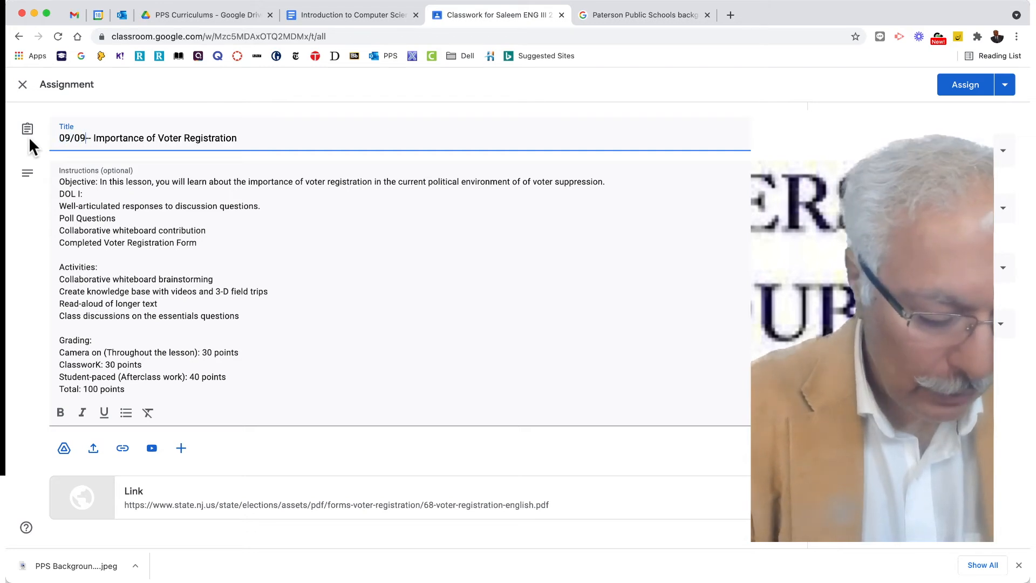
text(21)
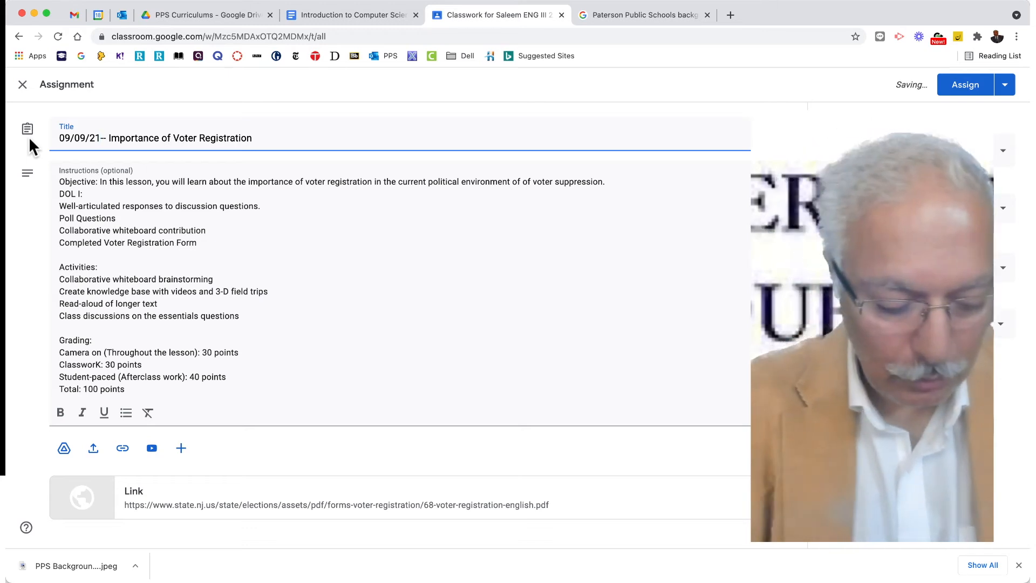
key(BackSpace)
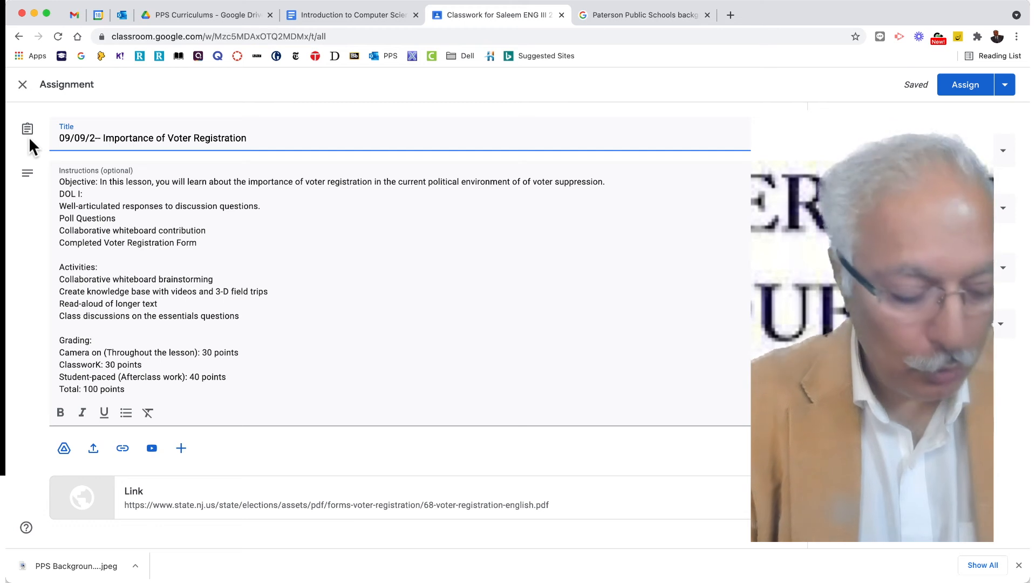
text(1 - 0)
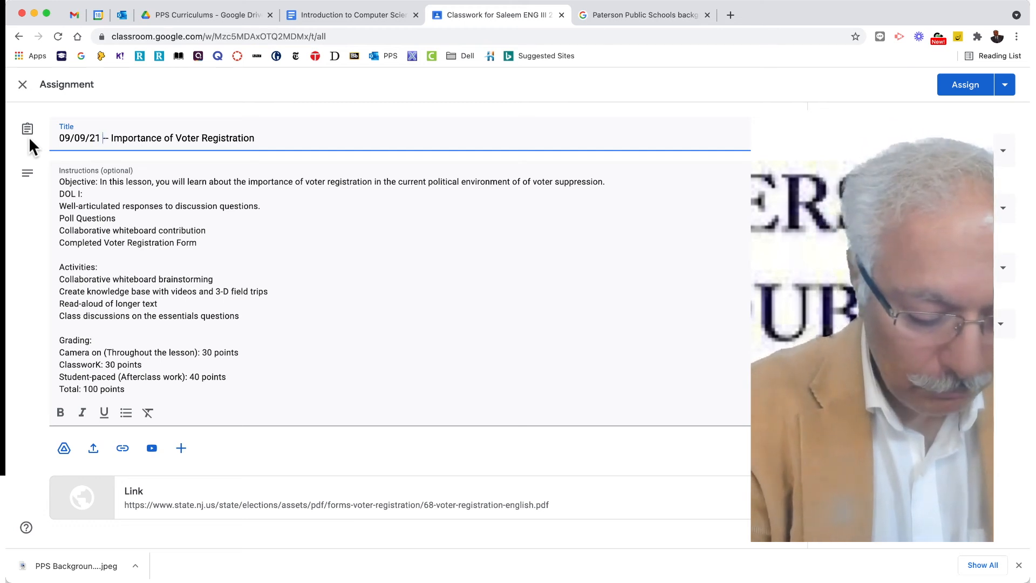
text(9/12/)
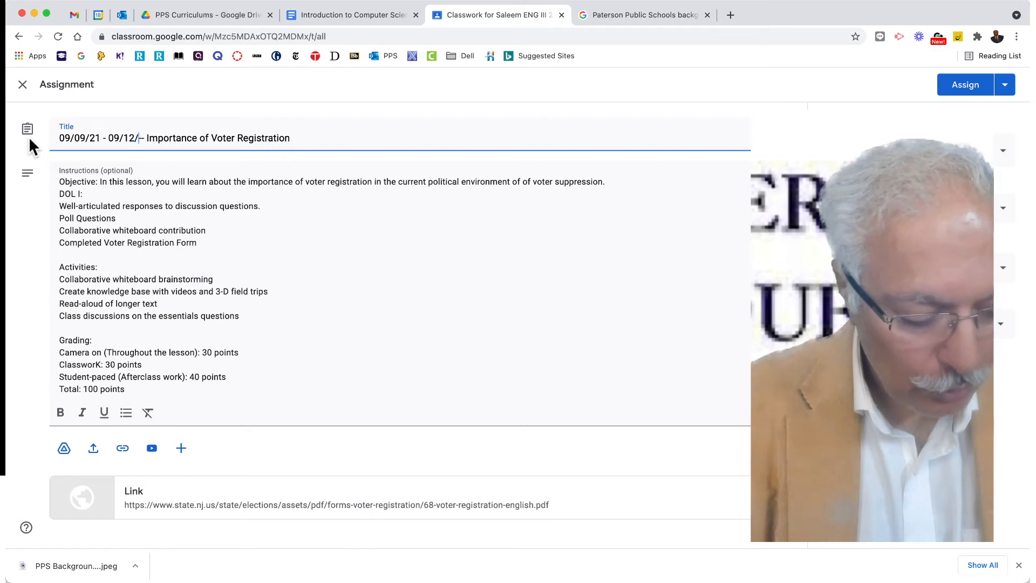
text(21)
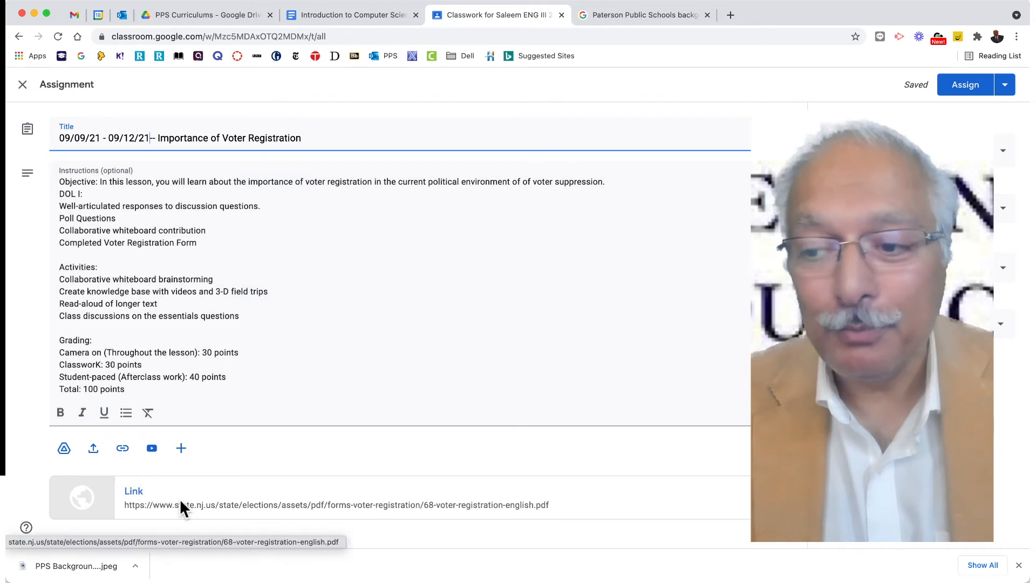
Look through the assignment's attachment options for Drive files, uploads, links, YouTube videos and new Google files, without adding any.
click(64, 449)
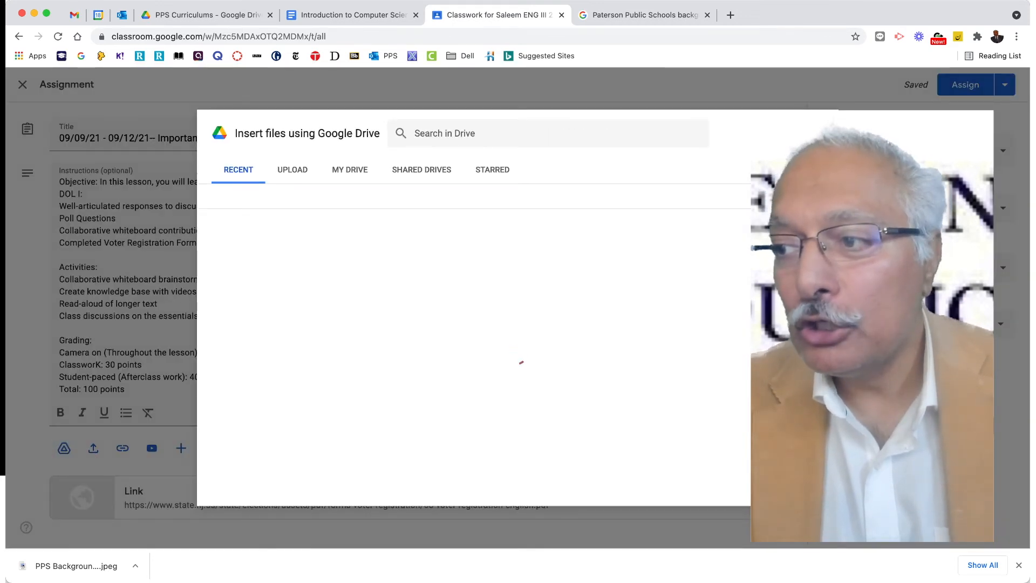
click(822, 129)
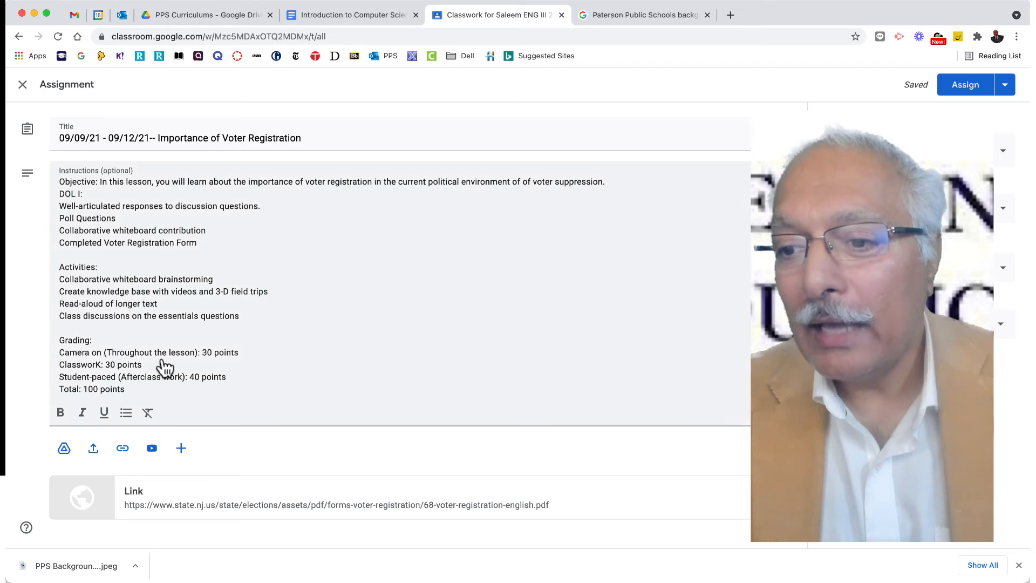
click(92, 452)
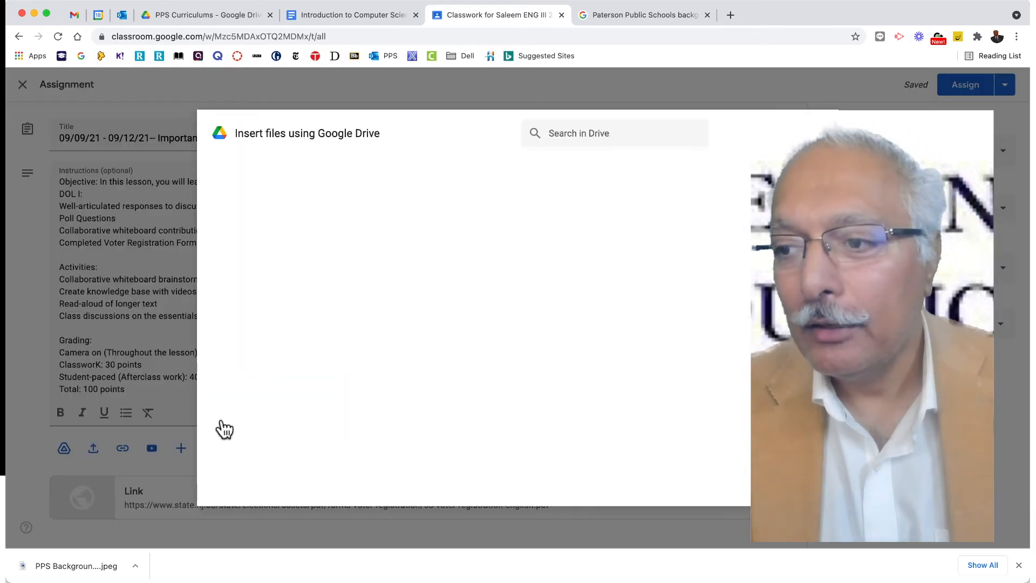
click(822, 131)
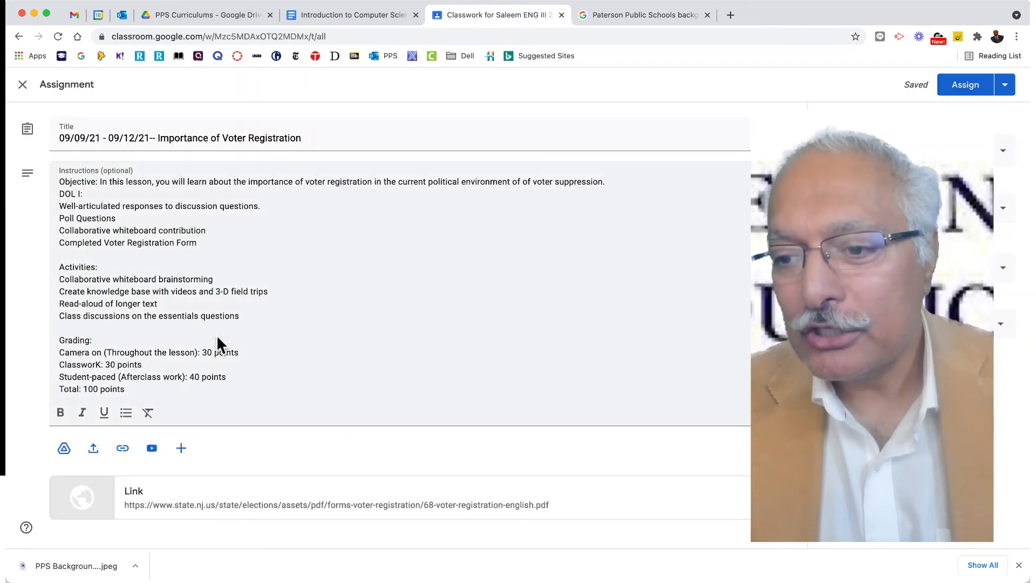
click(121, 458)
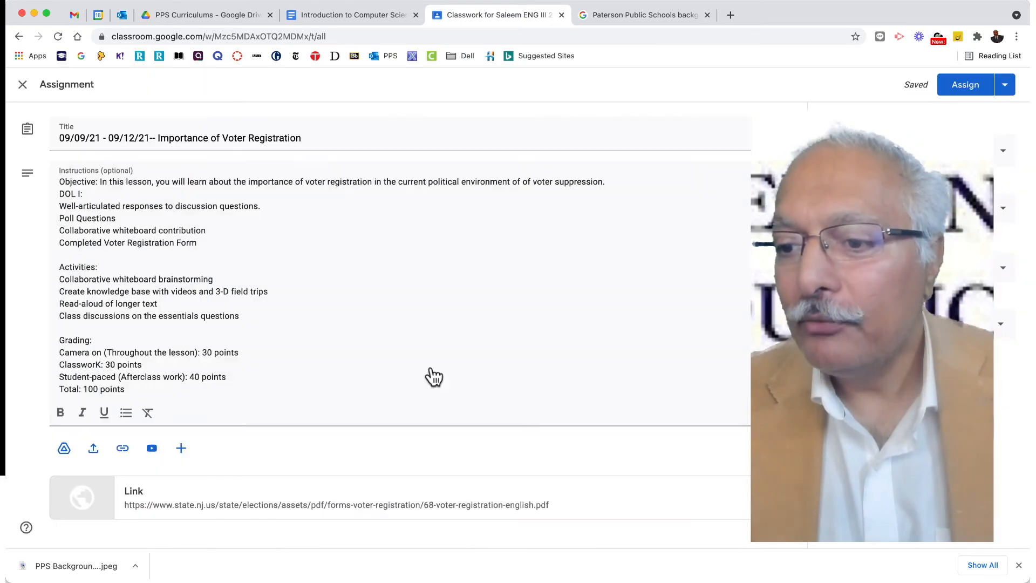
click(521, 350)
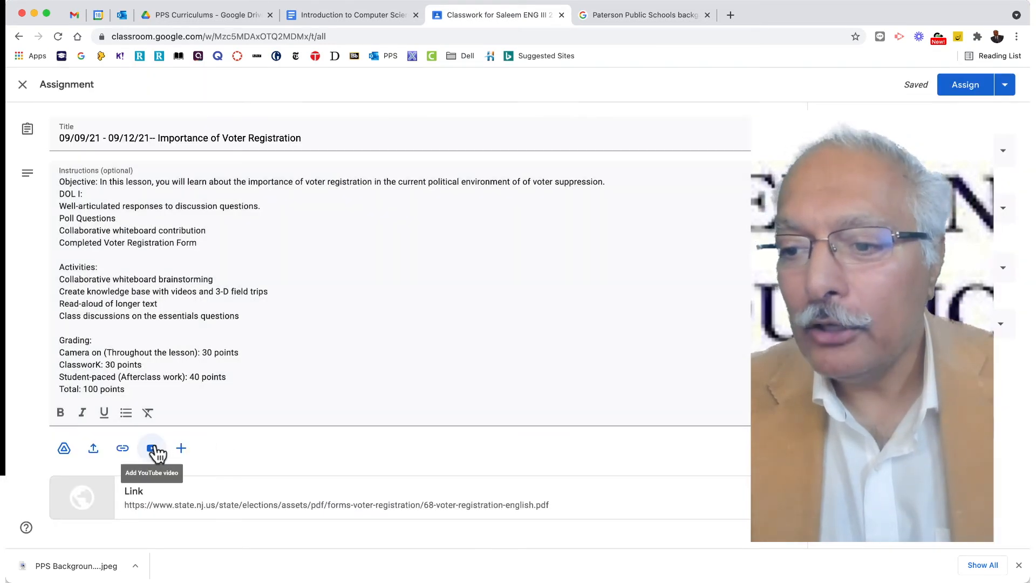
click(153, 449)
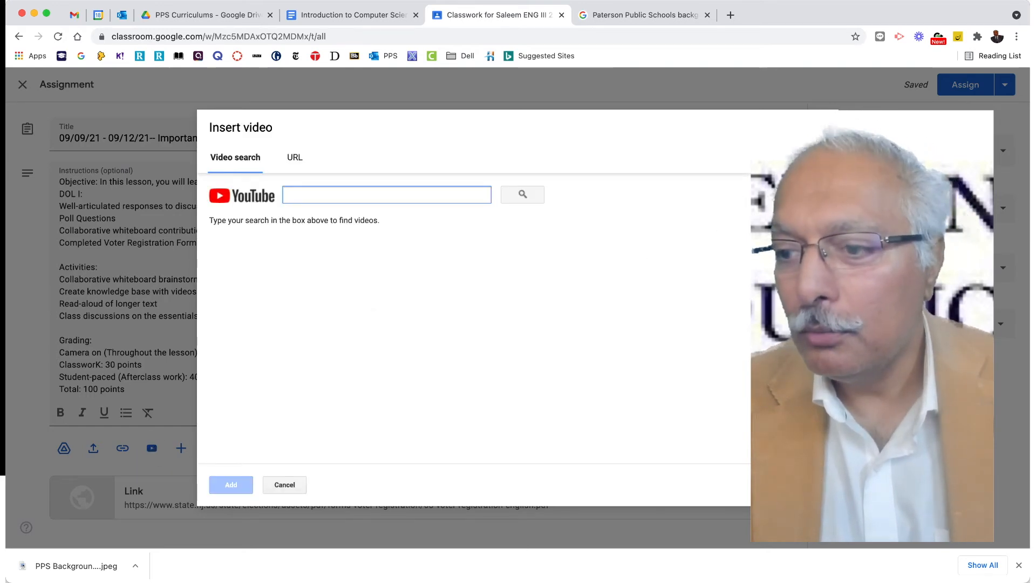
key(Escape)
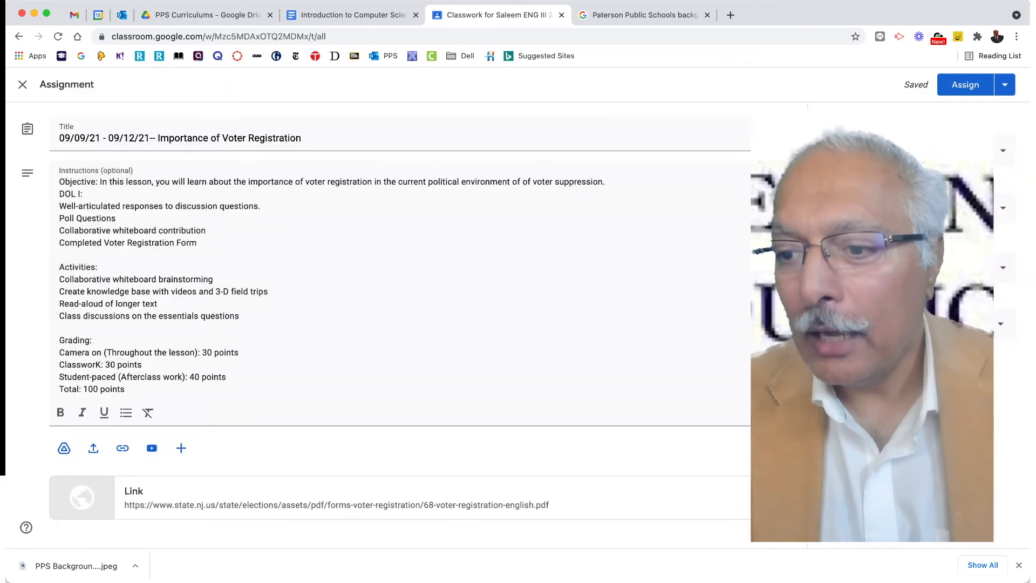
click(184, 447)
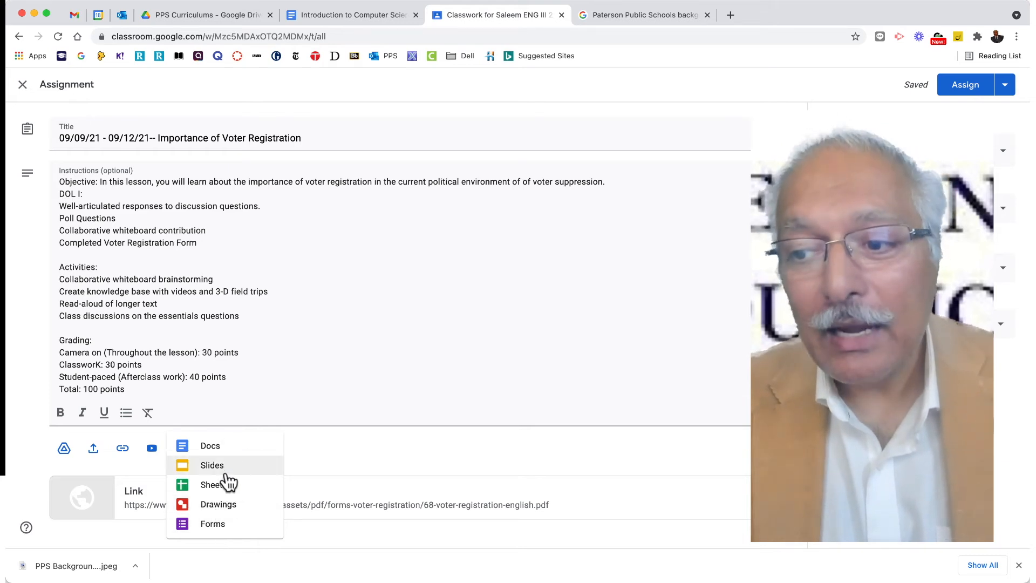
click(314, 457)
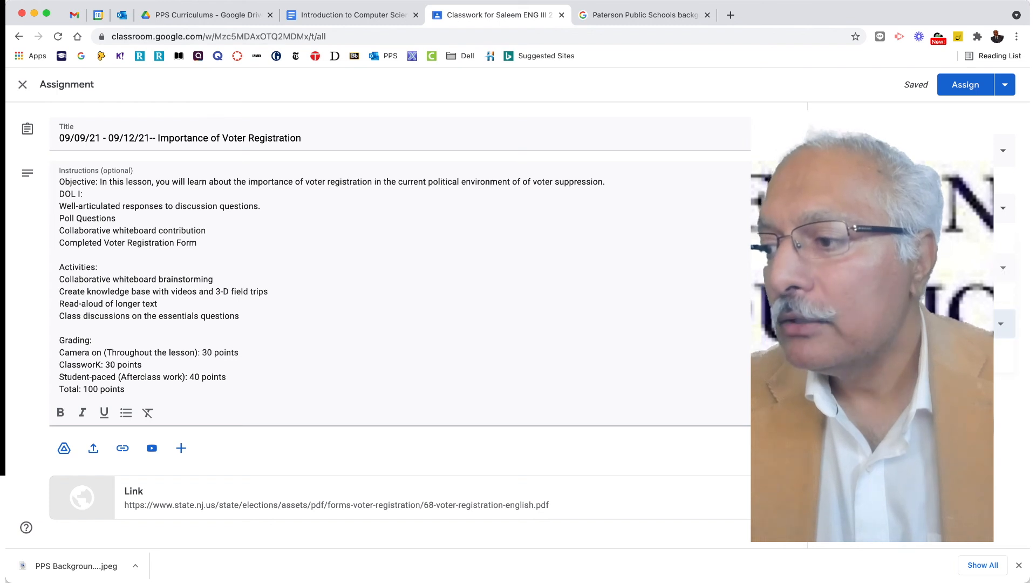
Assign the 09/09/21 - 09/12/21 voter registration assignment to the class and collapse its details in the Classwork list.
click(966, 87)
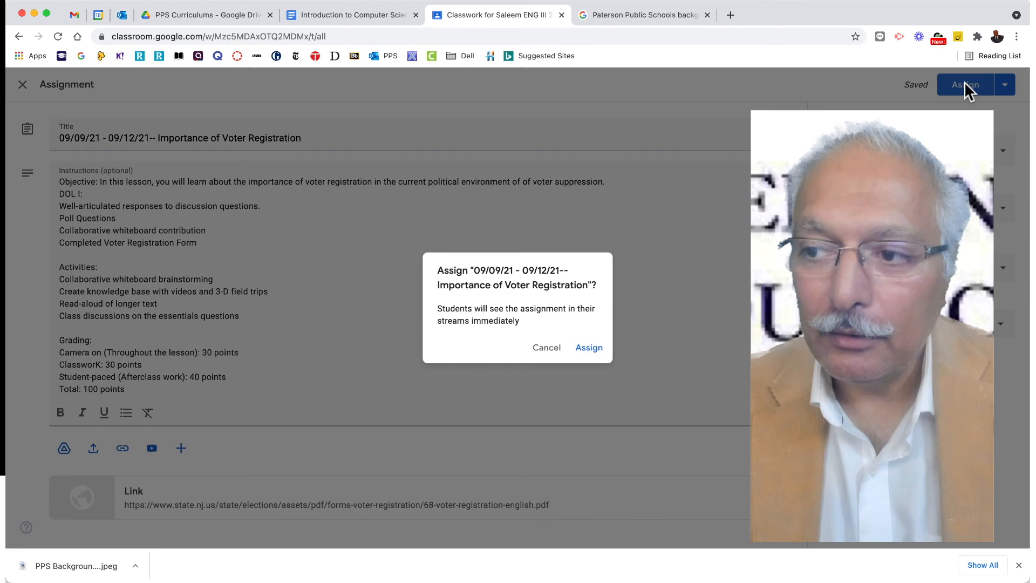
click(587, 347)
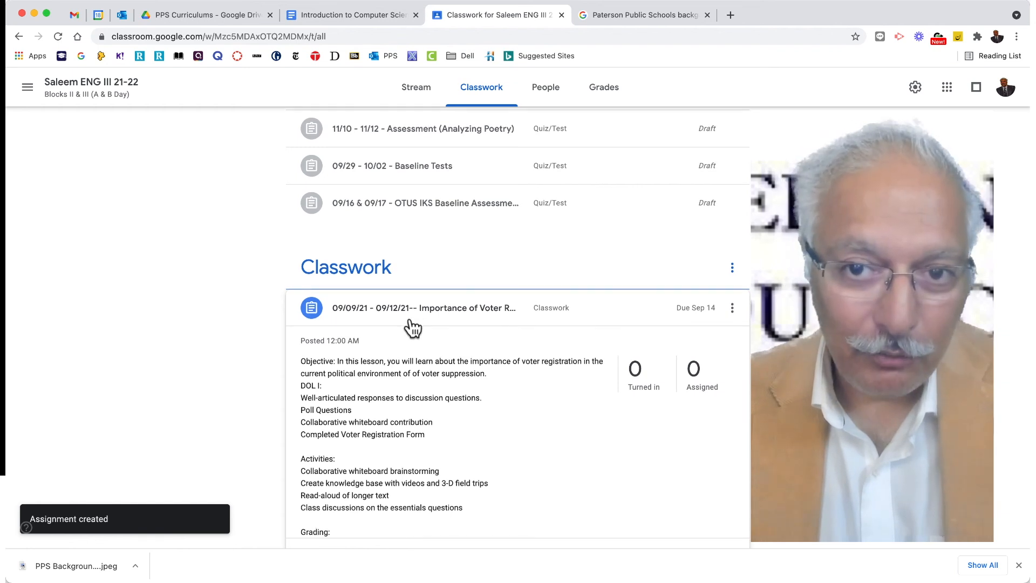
scroll(413, 327, down, 1)
click(387, 292)
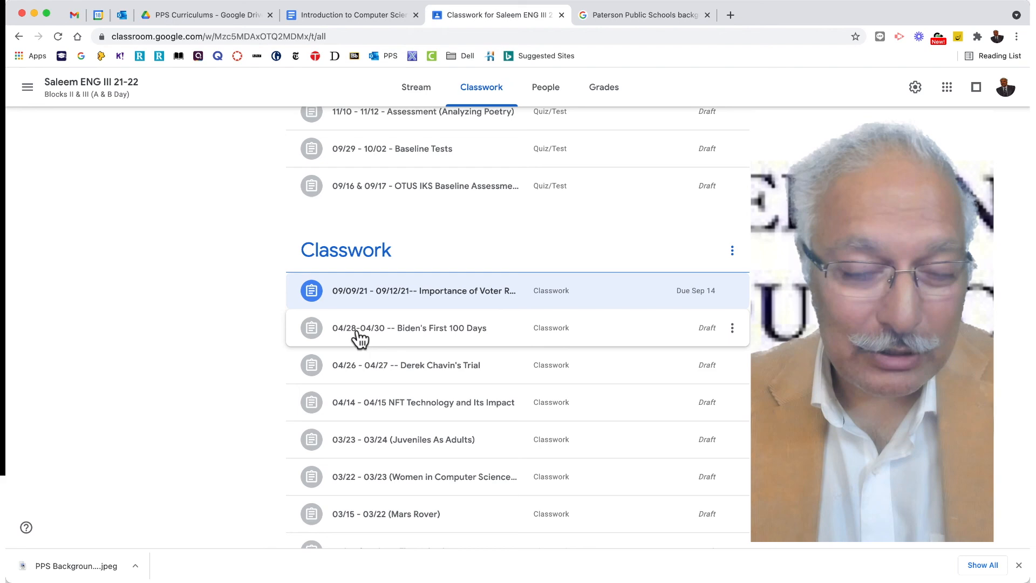
Review the remaining draft assignments on the Classwork page and check the class's Stream page for the posted assignment.
scroll(384, 377, down, 3)
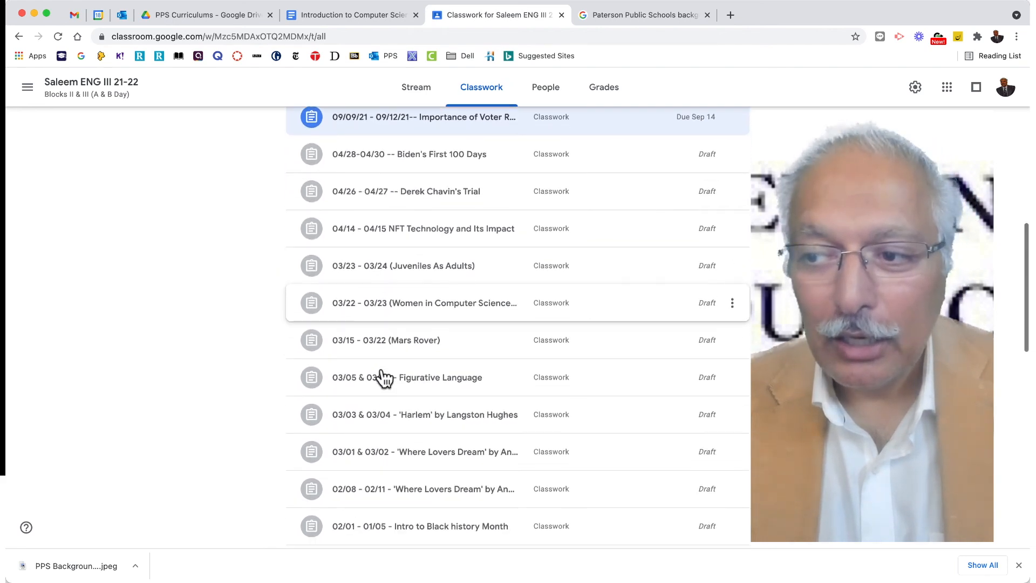
scroll(384, 377, down, 2)
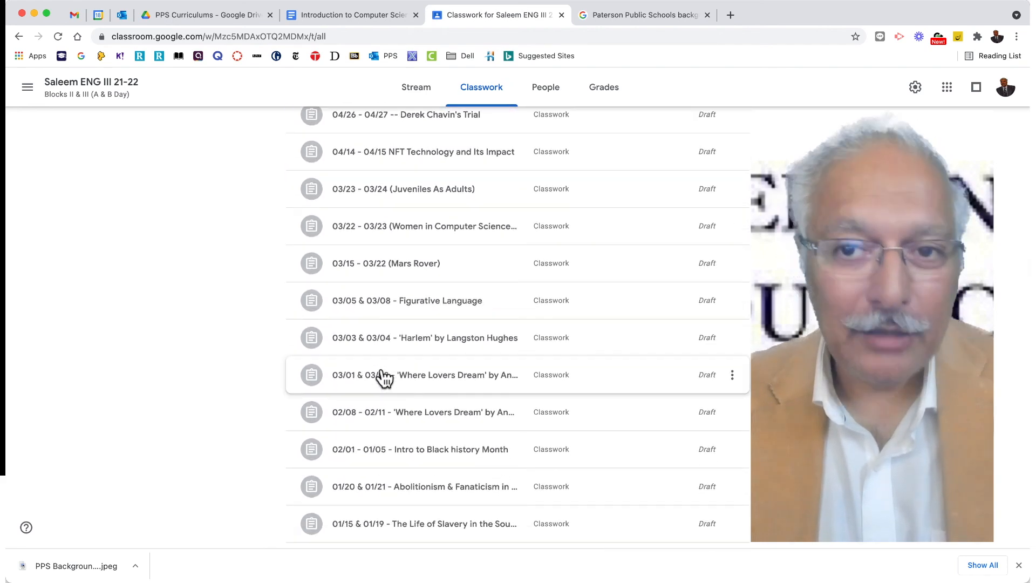
scroll(384, 377, down, 3)
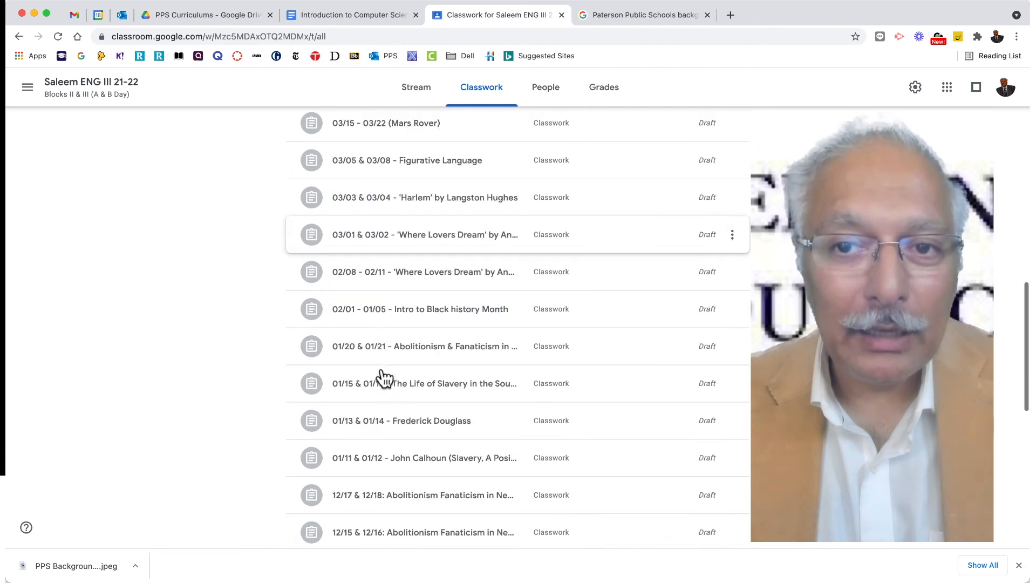
scroll(383, 377, down, 9)
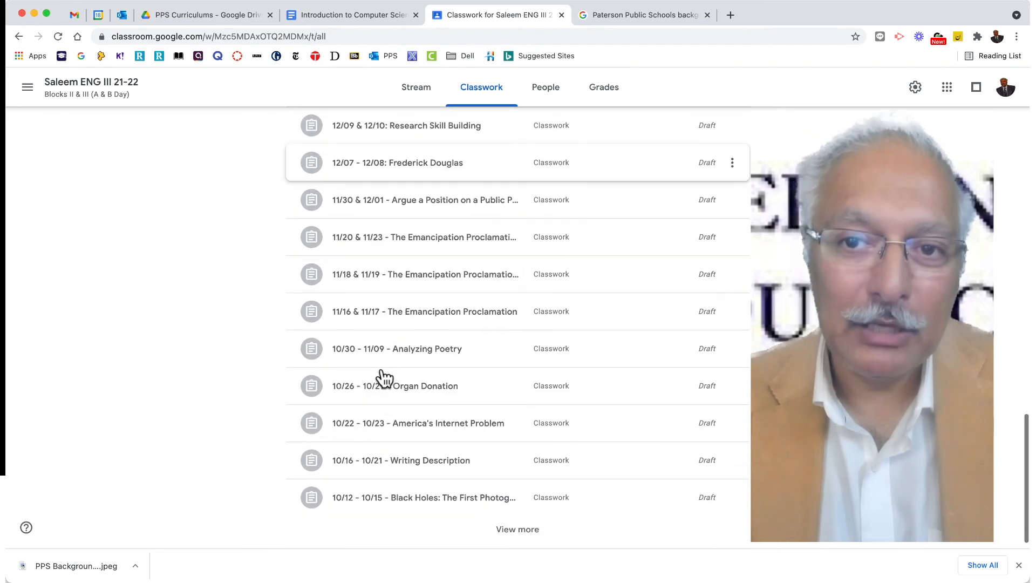
scroll(383, 377, up, 8)
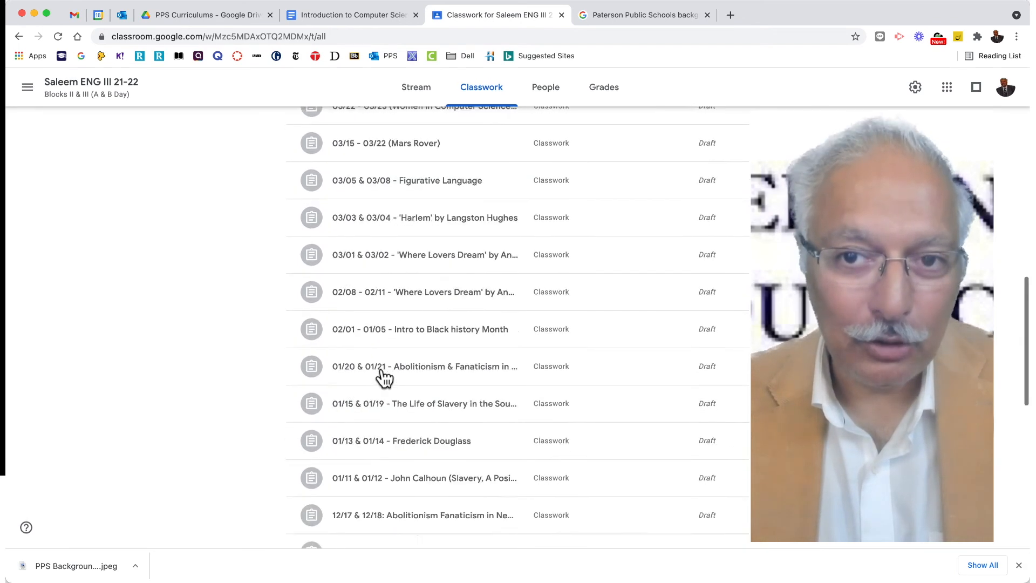
scroll(383, 377, up, 15)
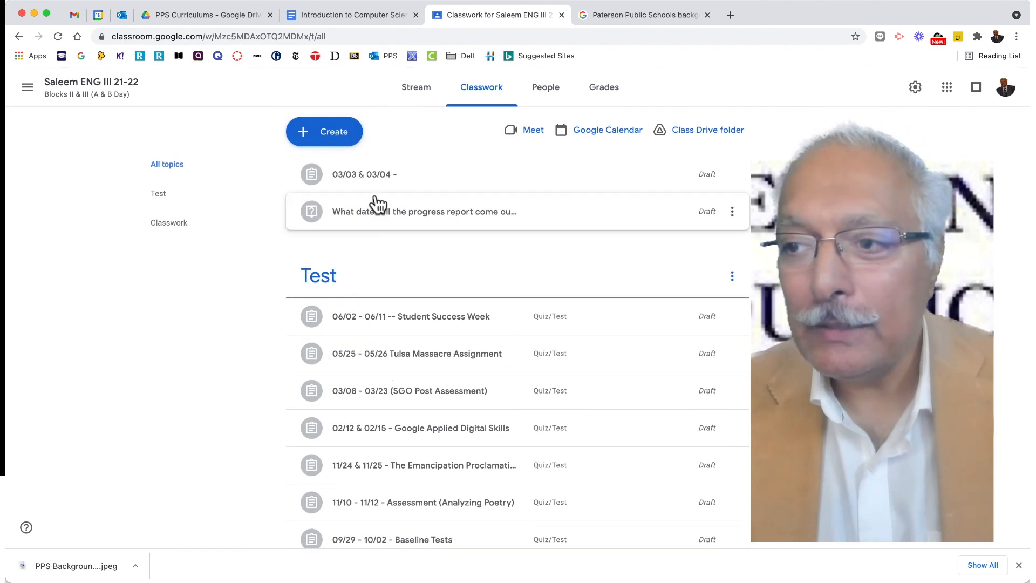
click(417, 96)
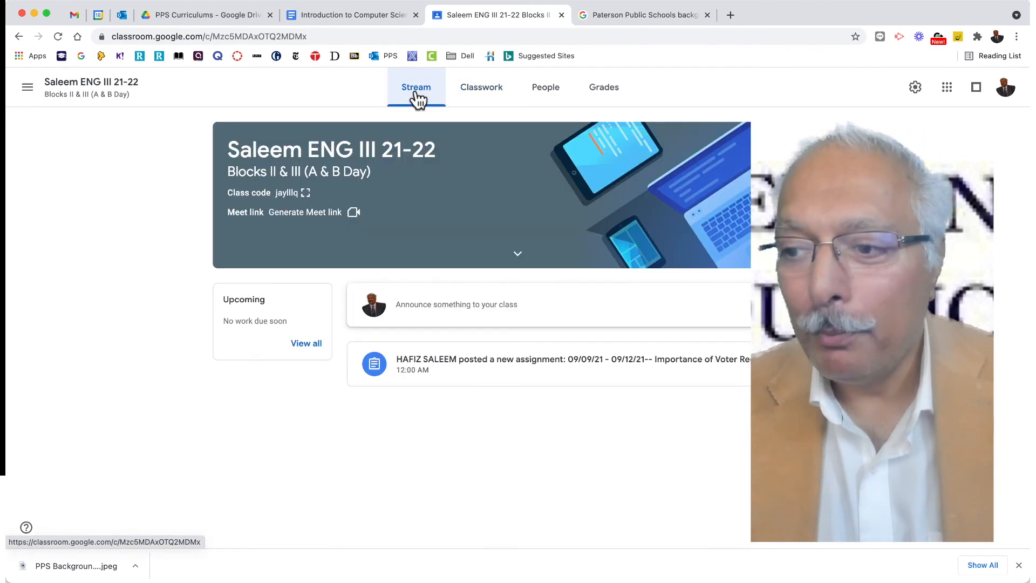